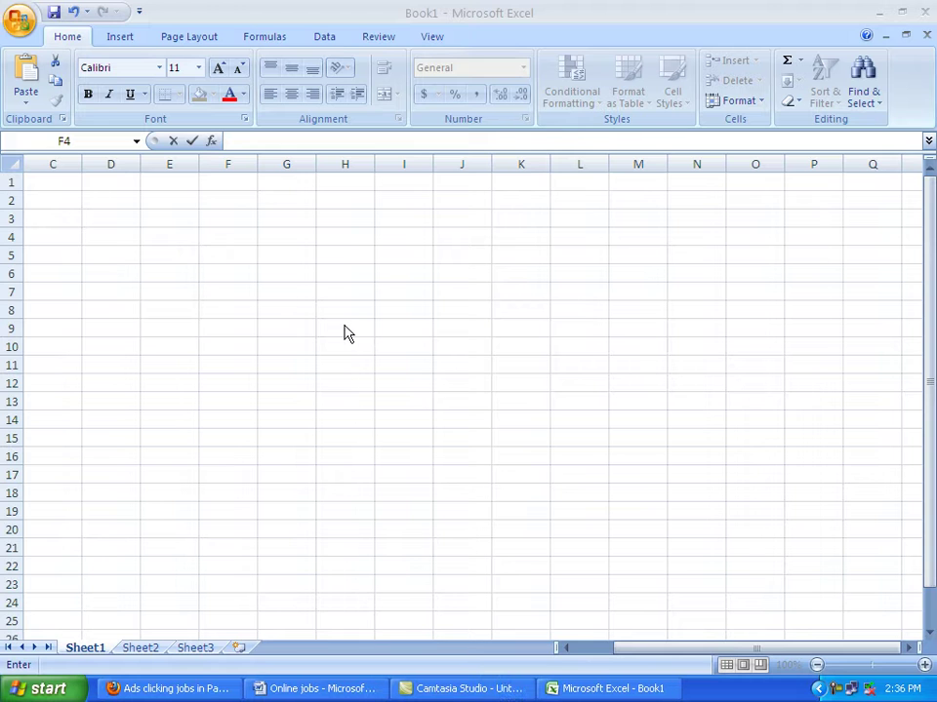
Step: Enter =TODAY() in G5 so it shows today's date, 11/2/2013
left_click(276, 255)
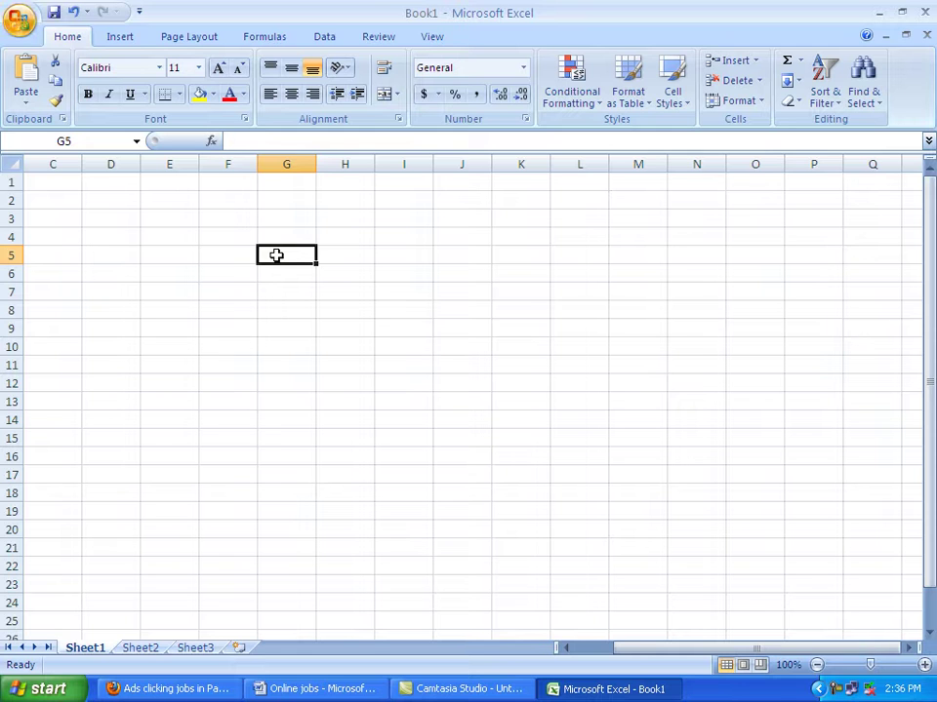
type("=TO")
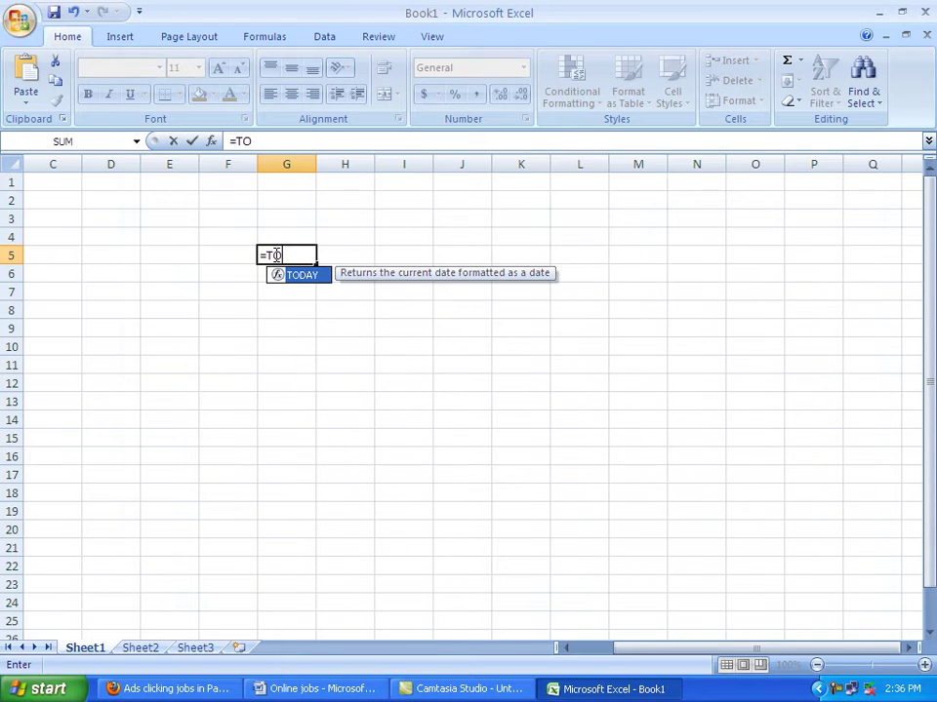
type("DAY()")
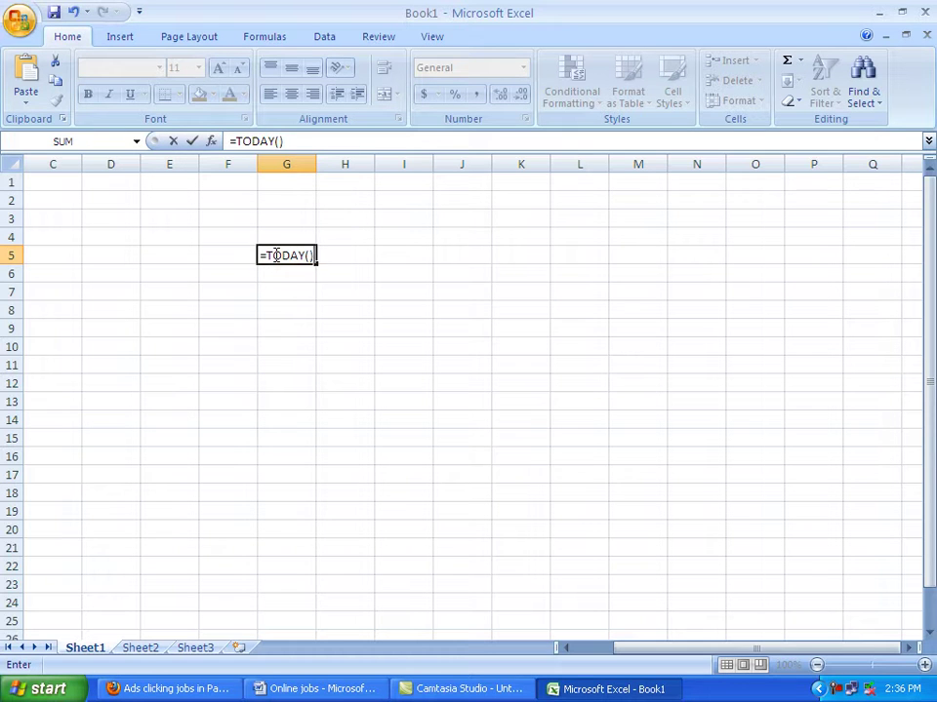
key("Return")
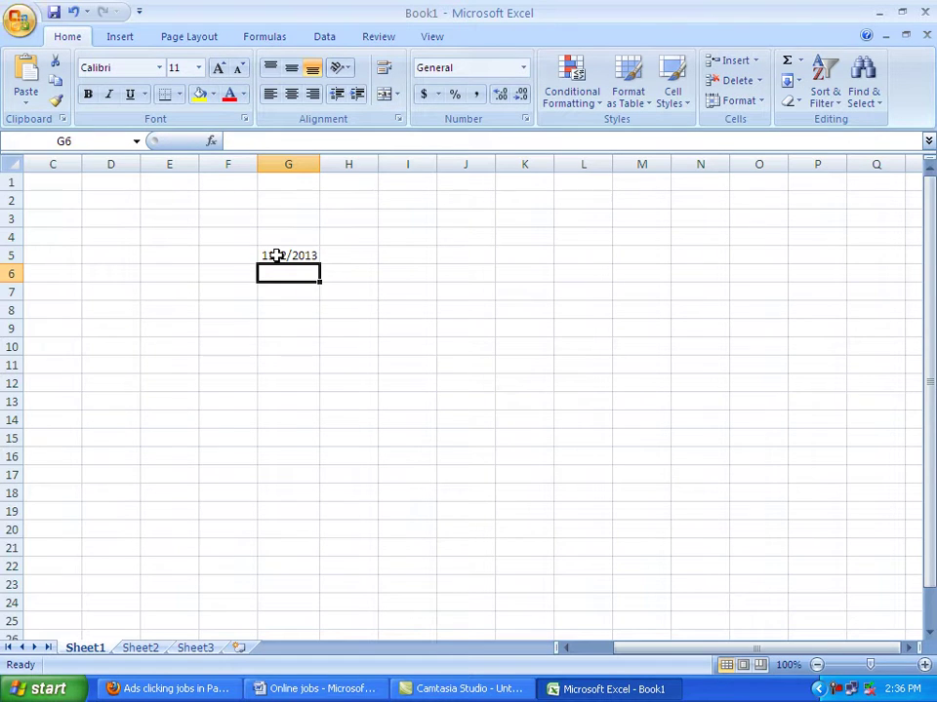
left_click(277, 255)
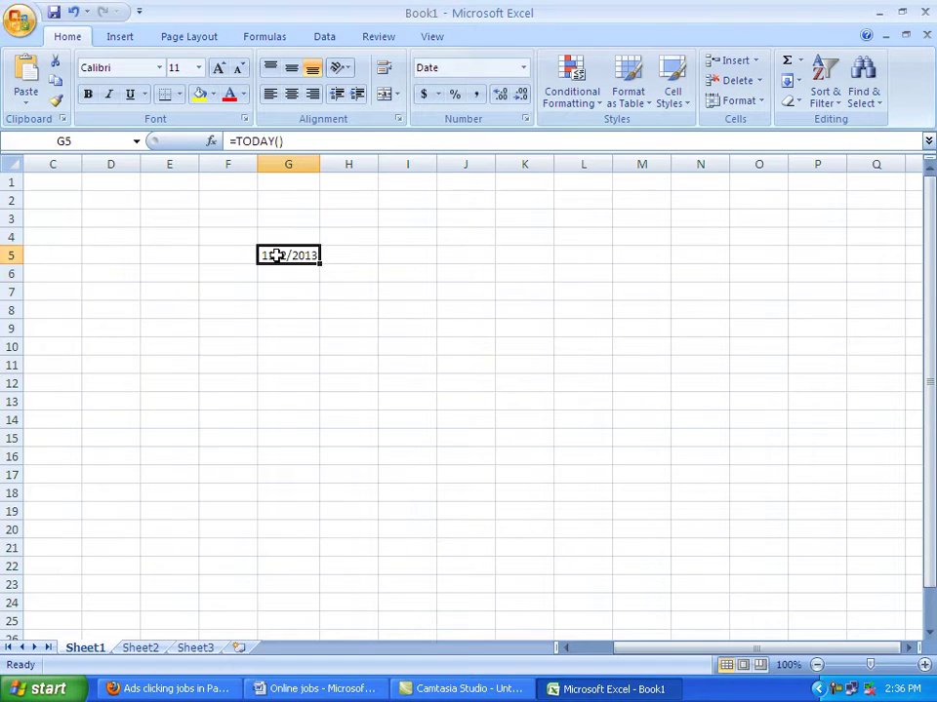
Step: Put today's date, 11/2/2013, in H5 as a fixed value with Ctrl+;
left_click(355, 255)
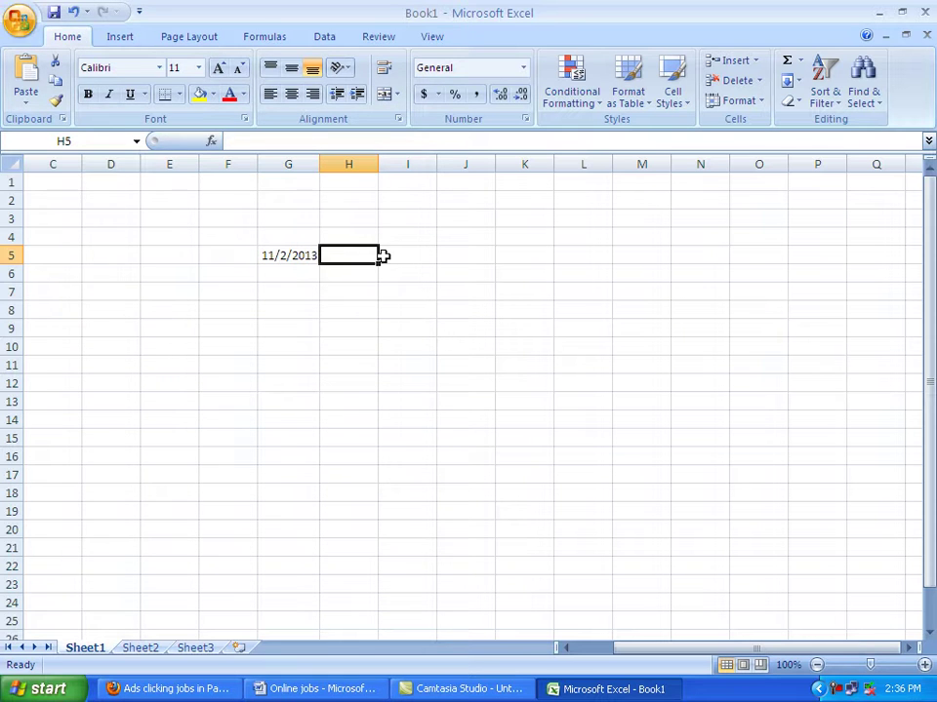
key("ctrl+semicolon")
key("Return")
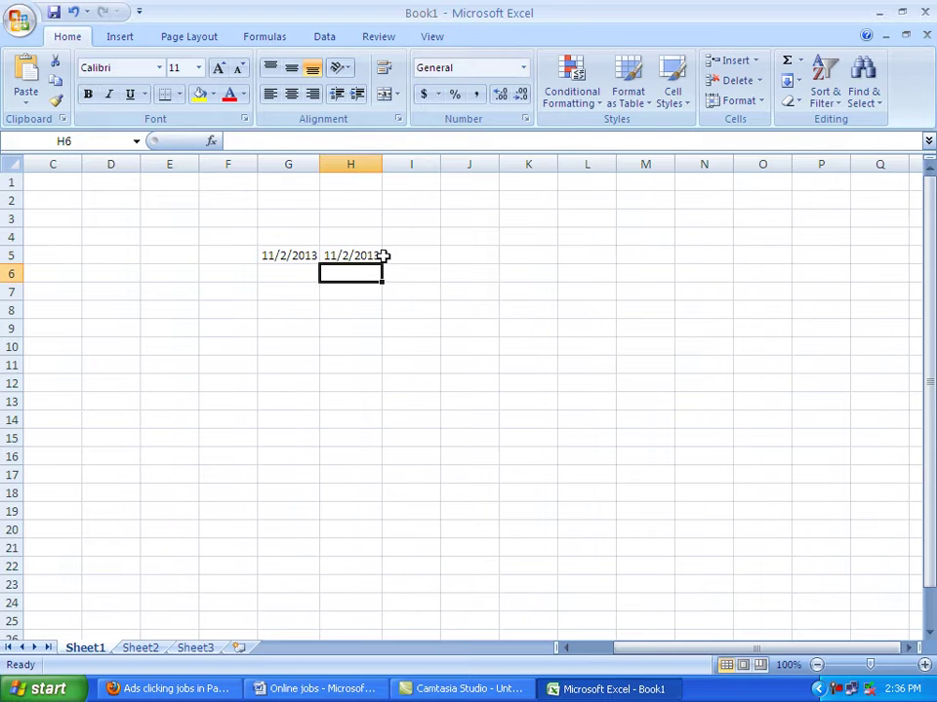
key("Up")
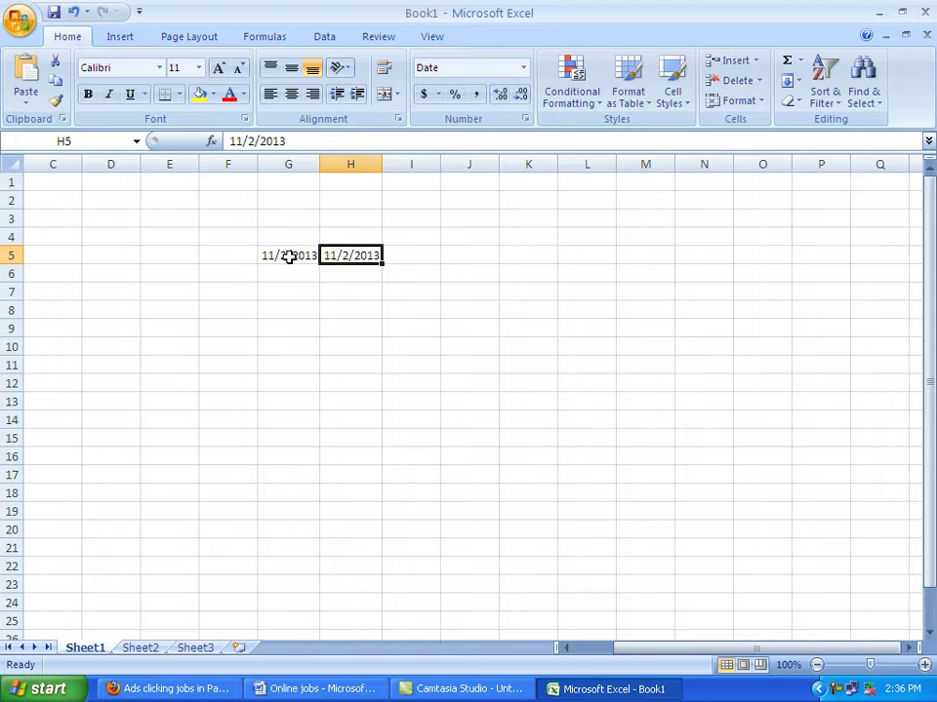
left_click(289, 254)
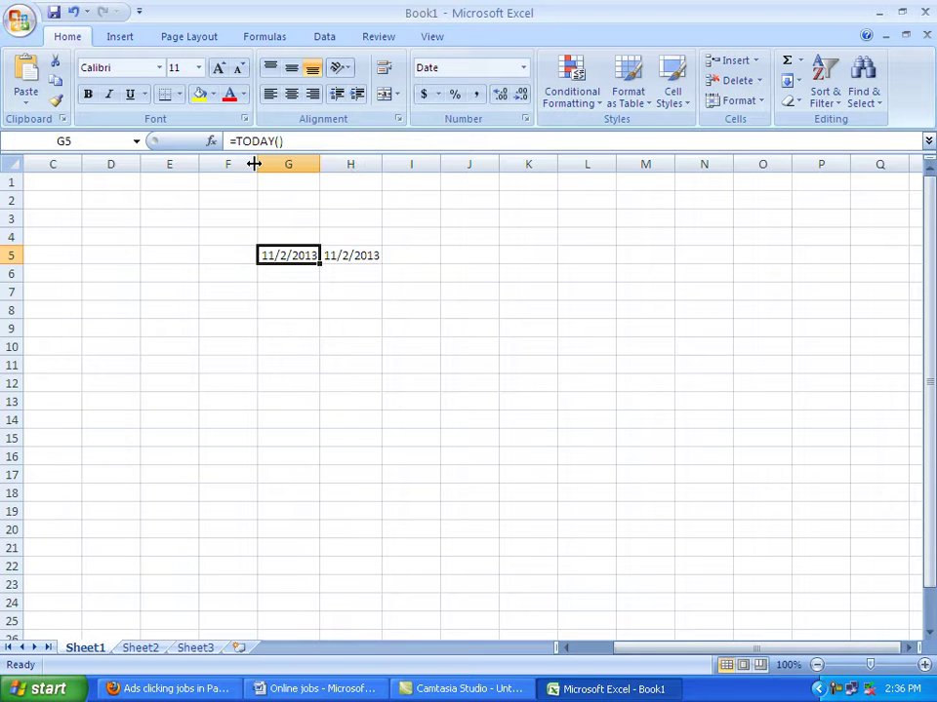
Step: Replace G5's TODAY formula with a fixed date and change its day, giving 11/1/2013
key("ctrl+semicolon")
key("Return")
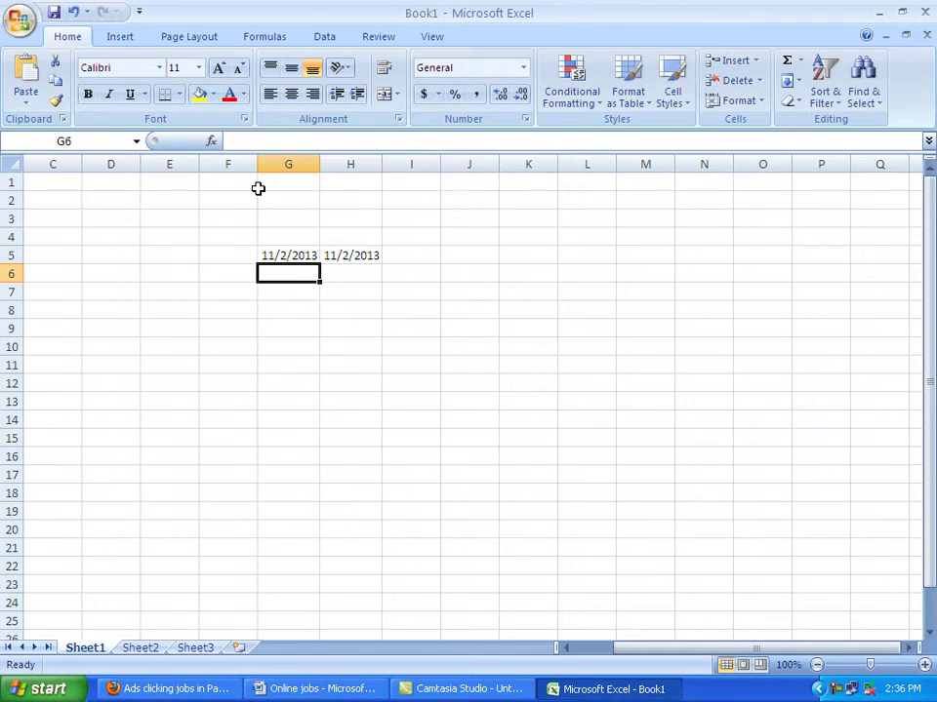
left_click(273, 255)
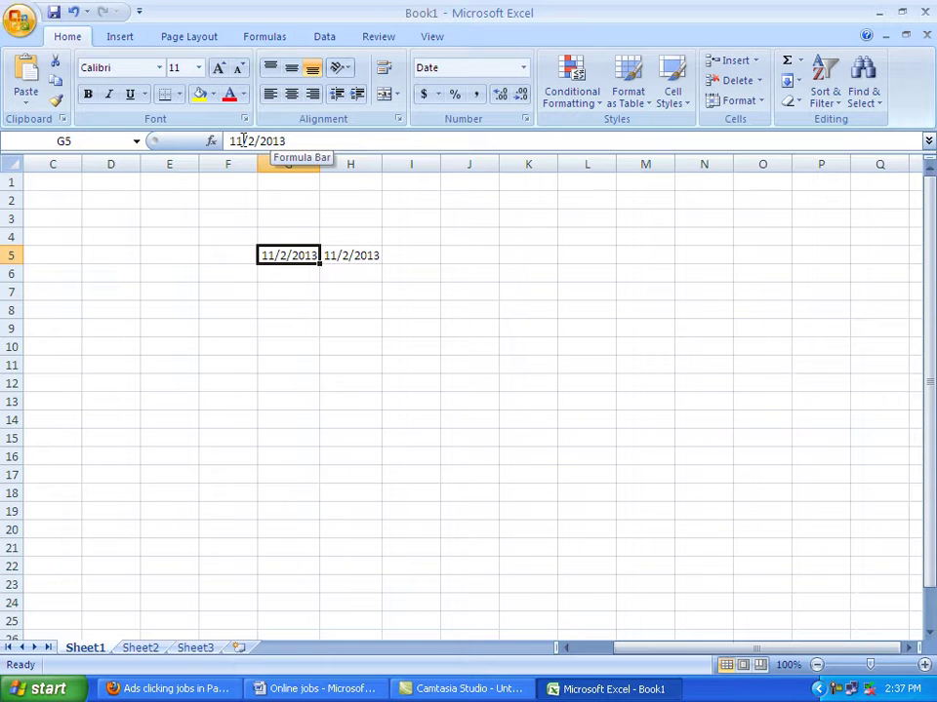
left_click(257, 143)
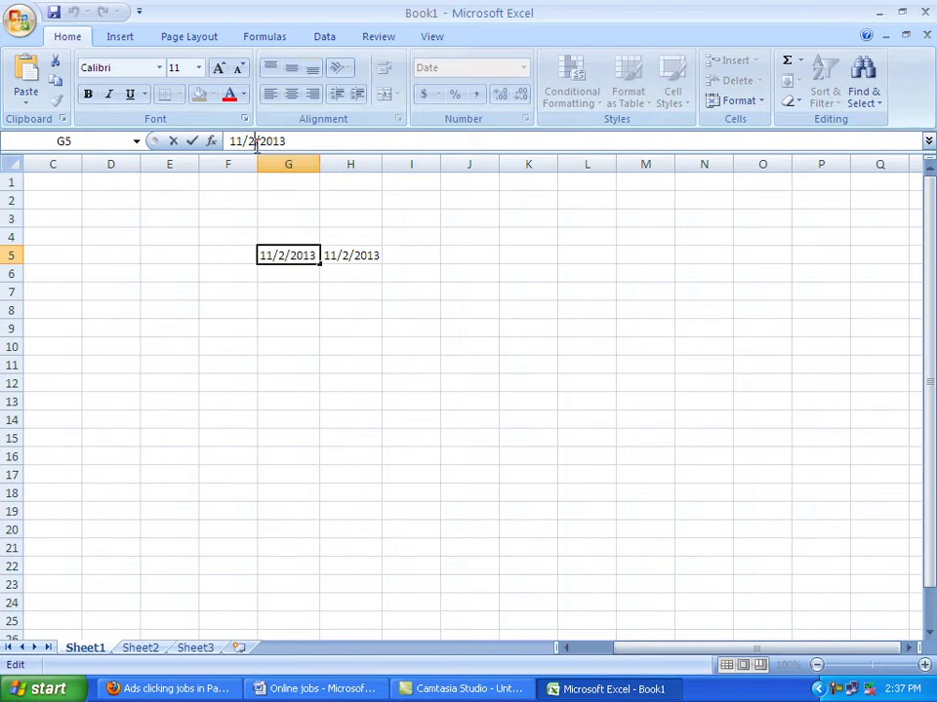
key("BackSpace")
type("1")
key("Return")
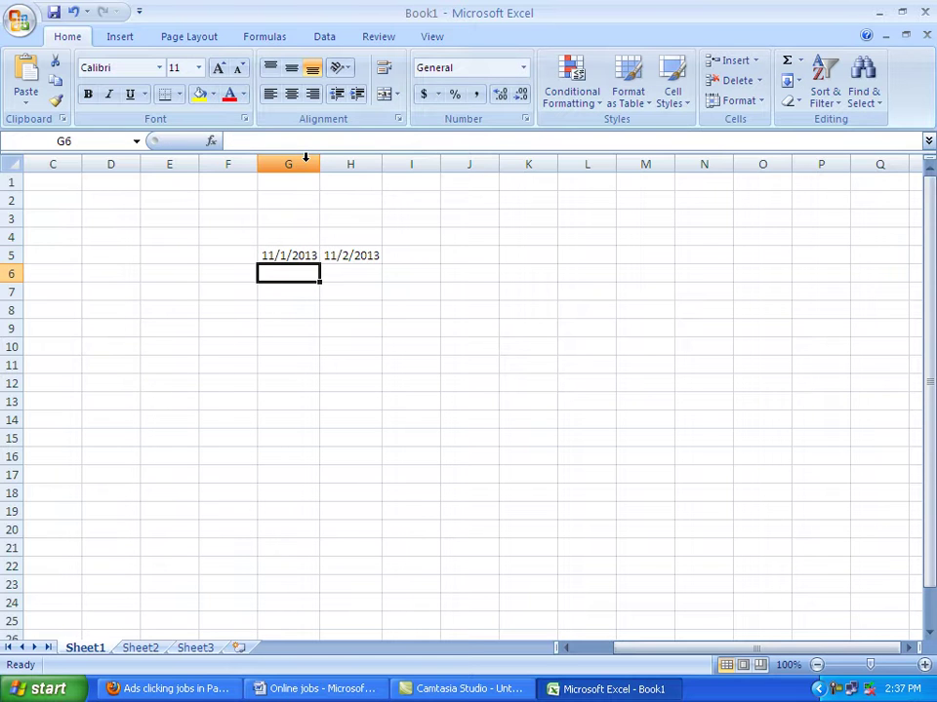
Step: Change the month of G5's date so it reads 10/1/2013
left_click(404, 254)
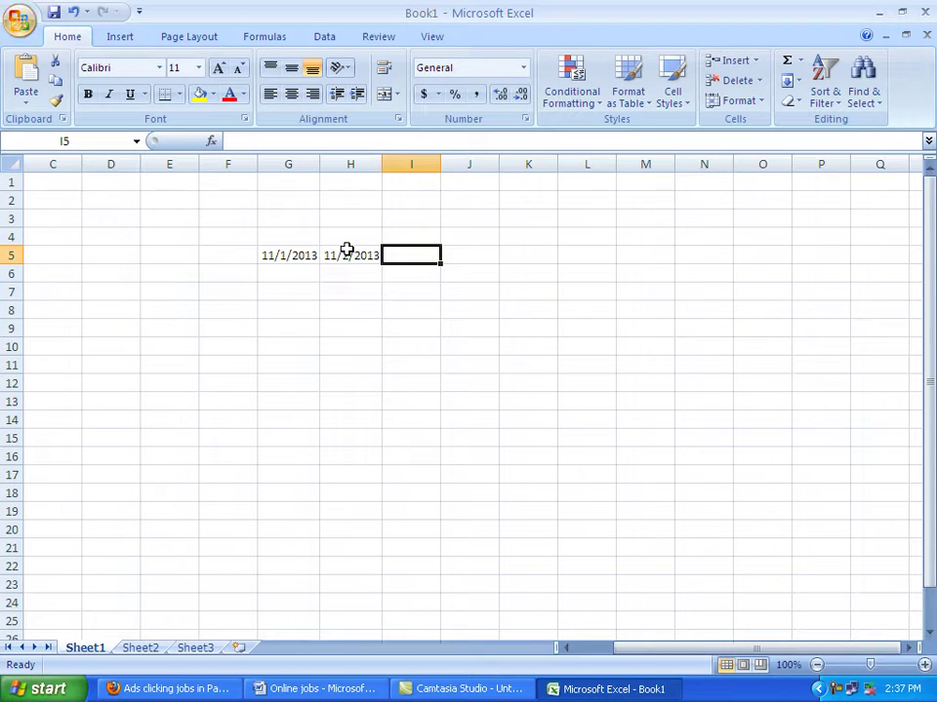
left_click(277, 255)
left_click(238, 142)
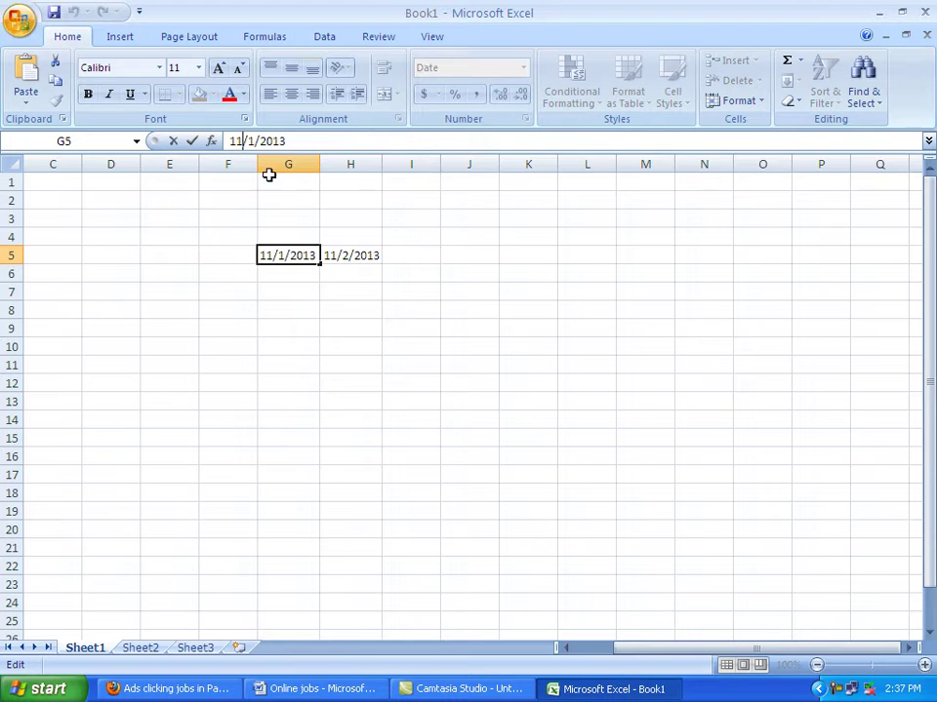
key("BackSpace")
type("0")
key("Return")
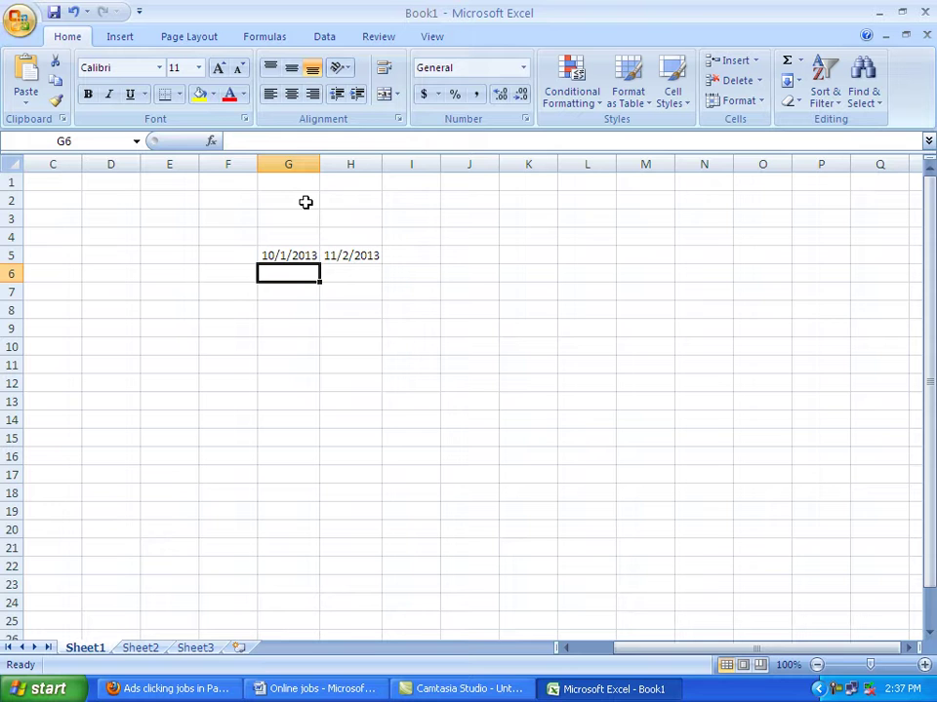
Step: Correct the day of G5's date so it reads 10/2/2013
left_click(281, 252)
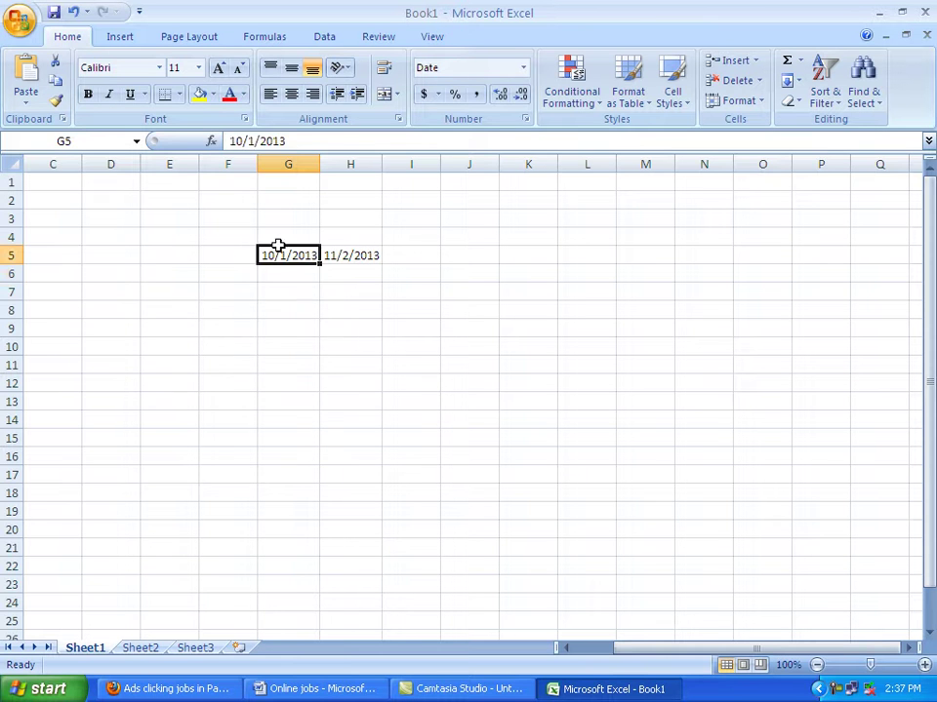
left_click(252, 141)
key("BackSpace")
type("2")
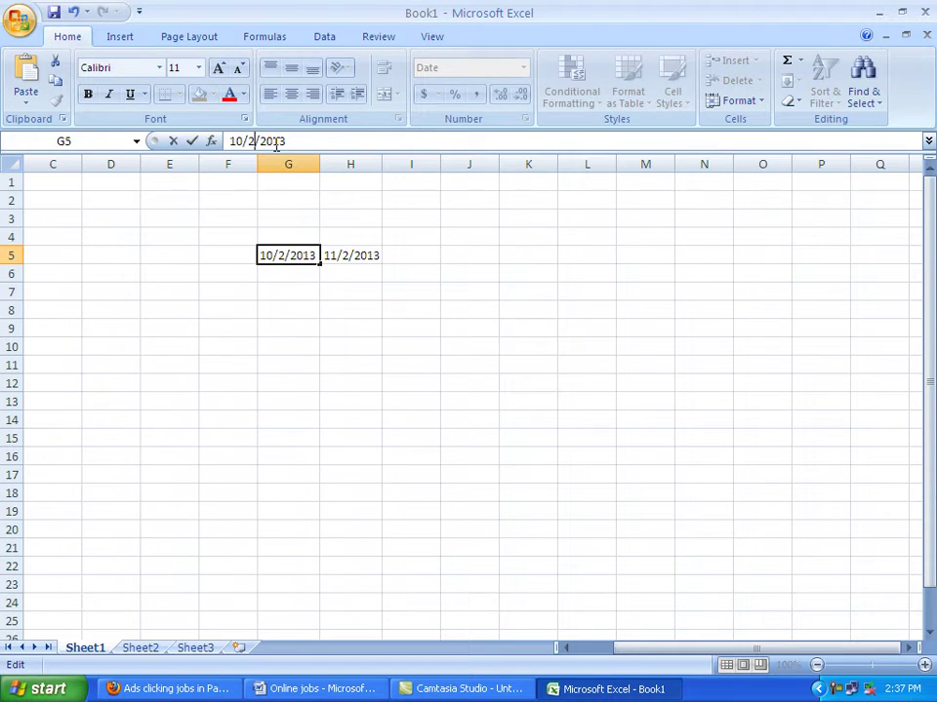
key("Return")
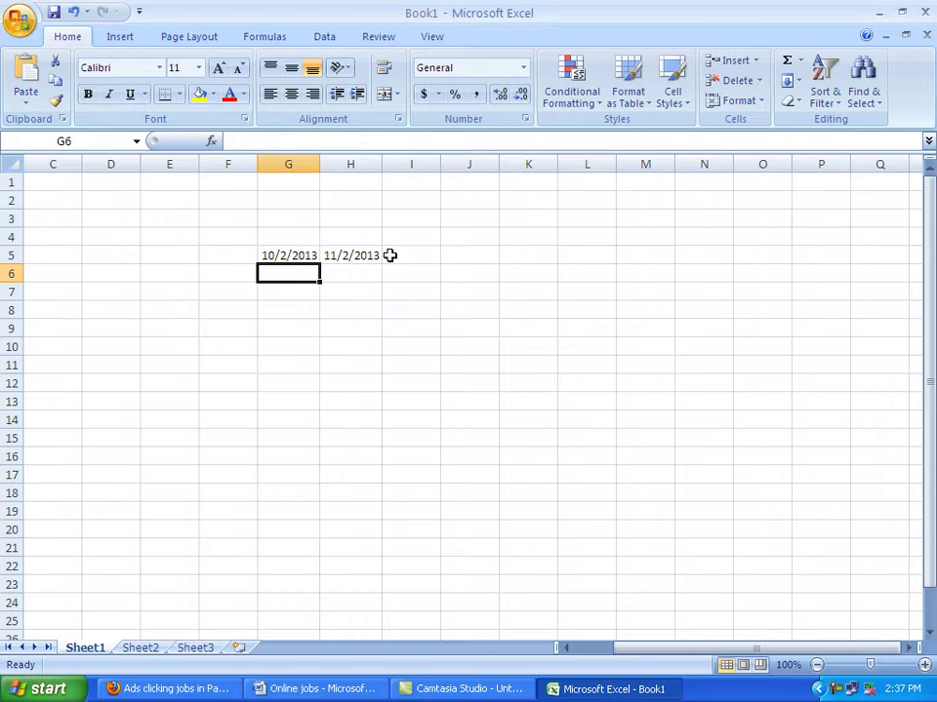
left_click(391, 255)
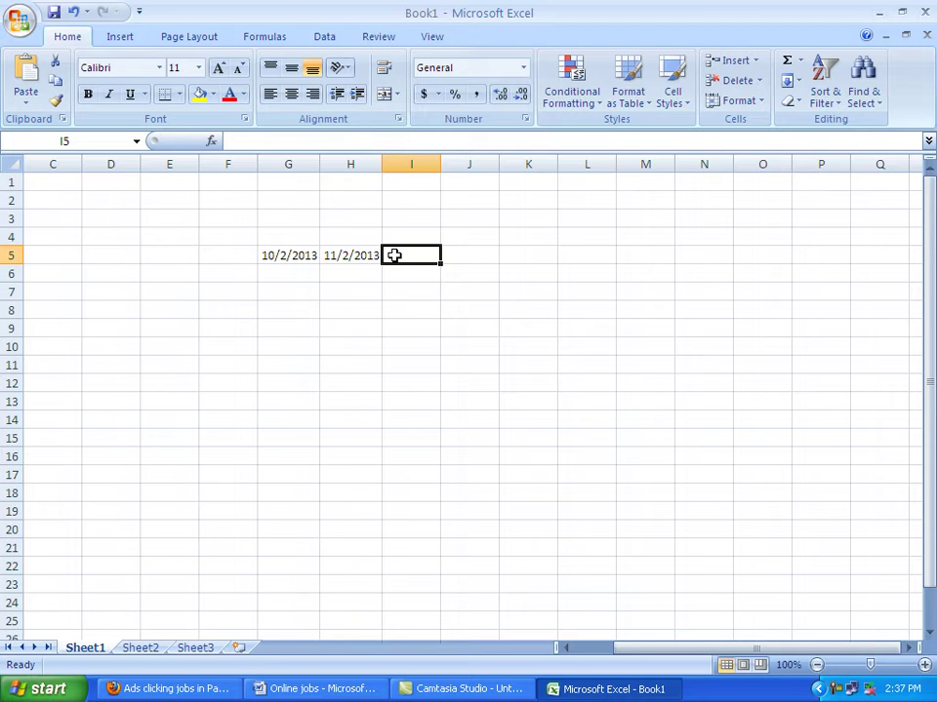
Step: Enter a subtraction of the two dates in I5, which returns -31
type("=")
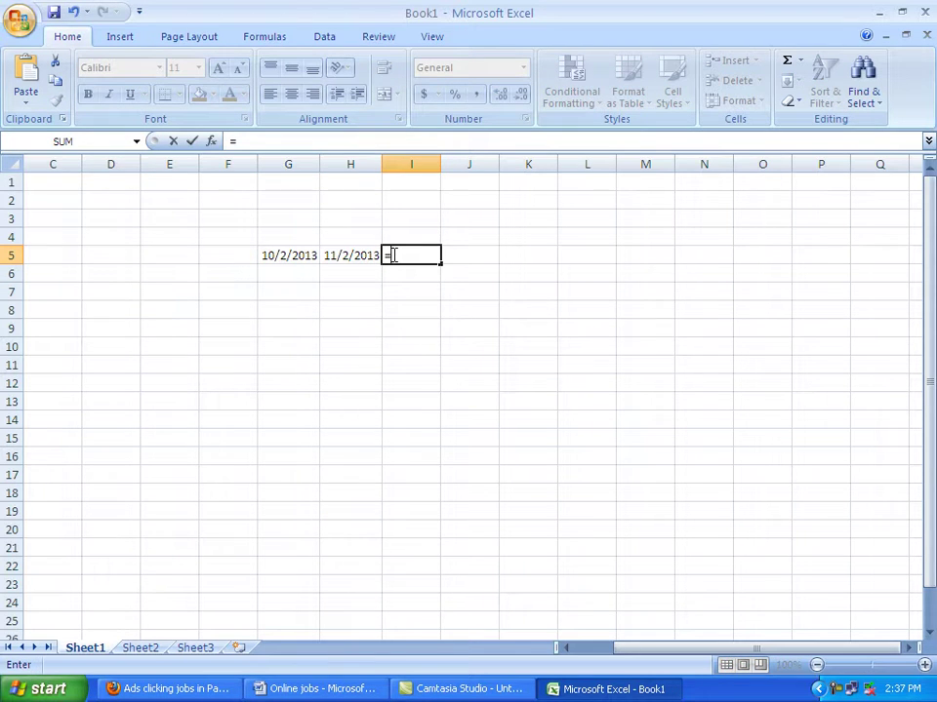
key("Left")
key("Left")
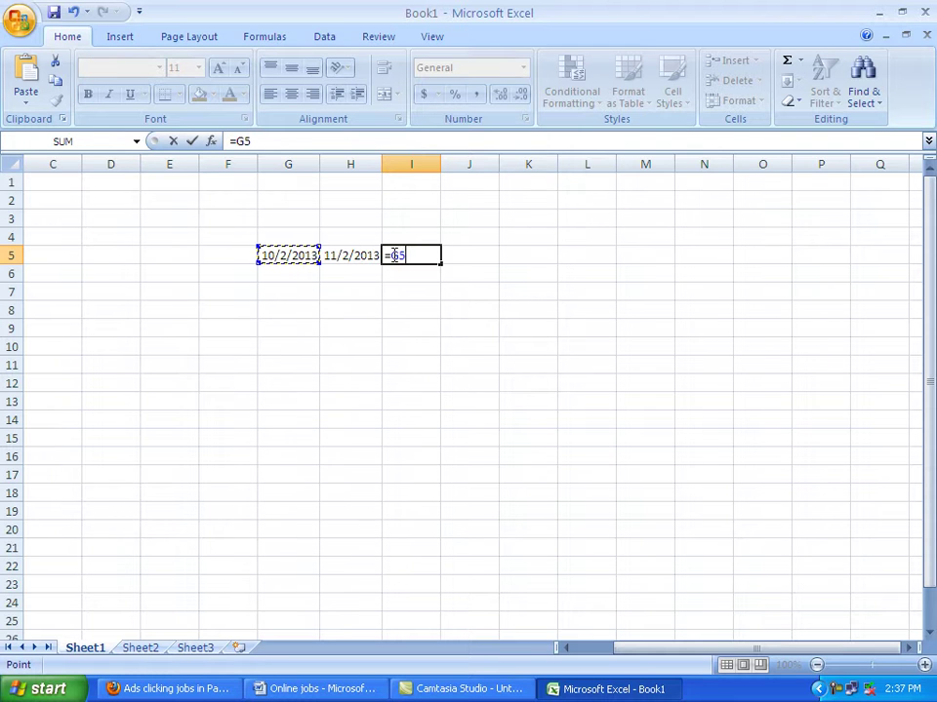
type("-")
key("Left")
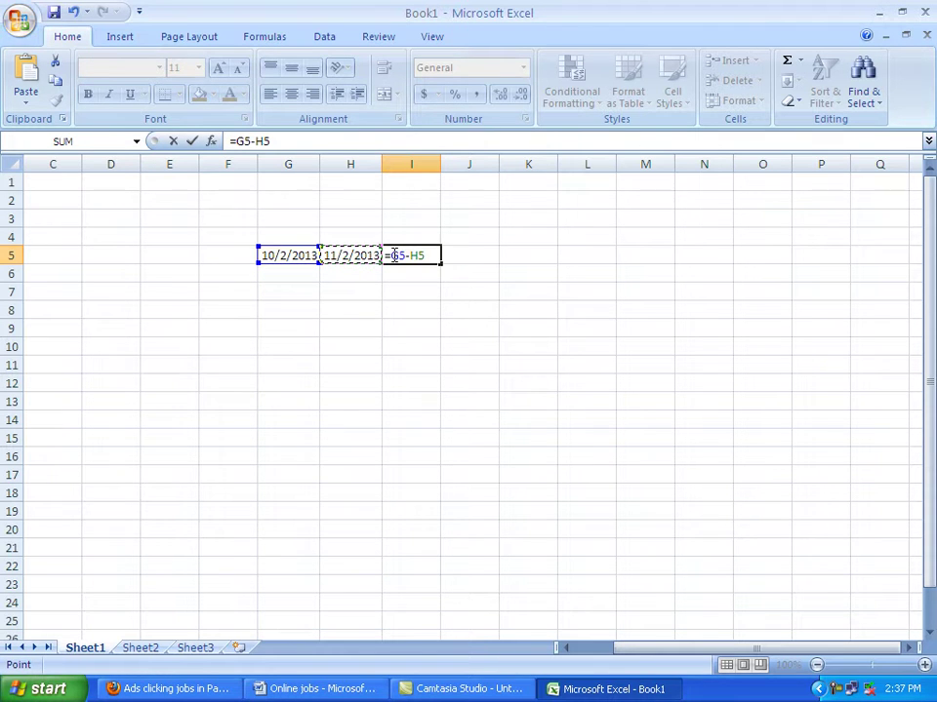
key("Return")
Step: Re-enter I5's formula as =H5-G5 so it returns 31 days
left_click(394, 256)
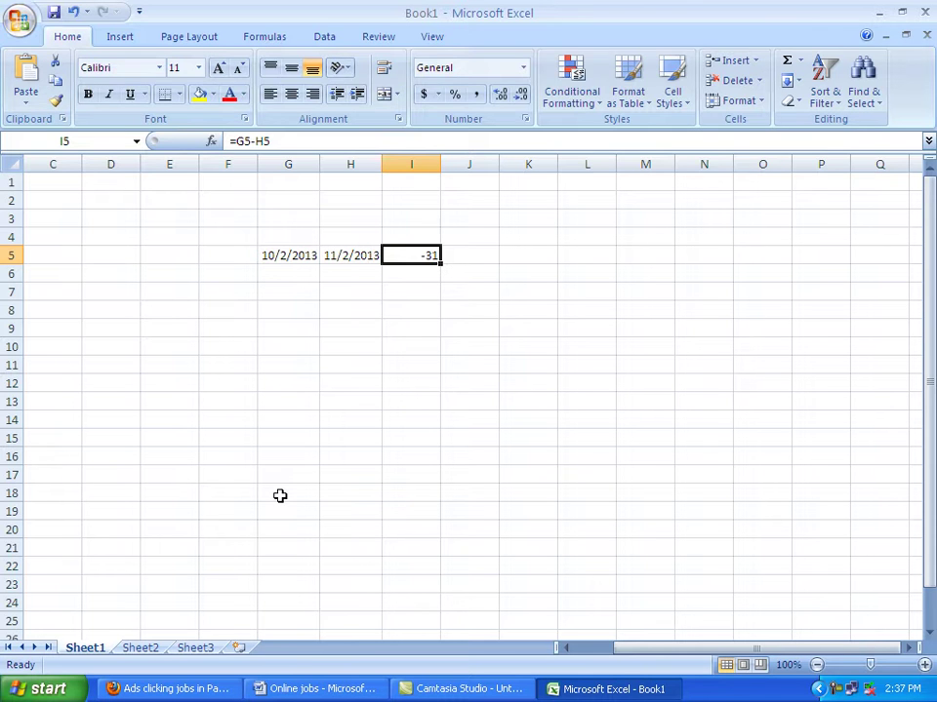
type("=")
left_click(337, 255)
type("-")
key("Left")
key("Left")
key("Return")
key("Up")
Step: Clear I5 and change G5's year so the start date reads 10/2/1980
key("Delete")
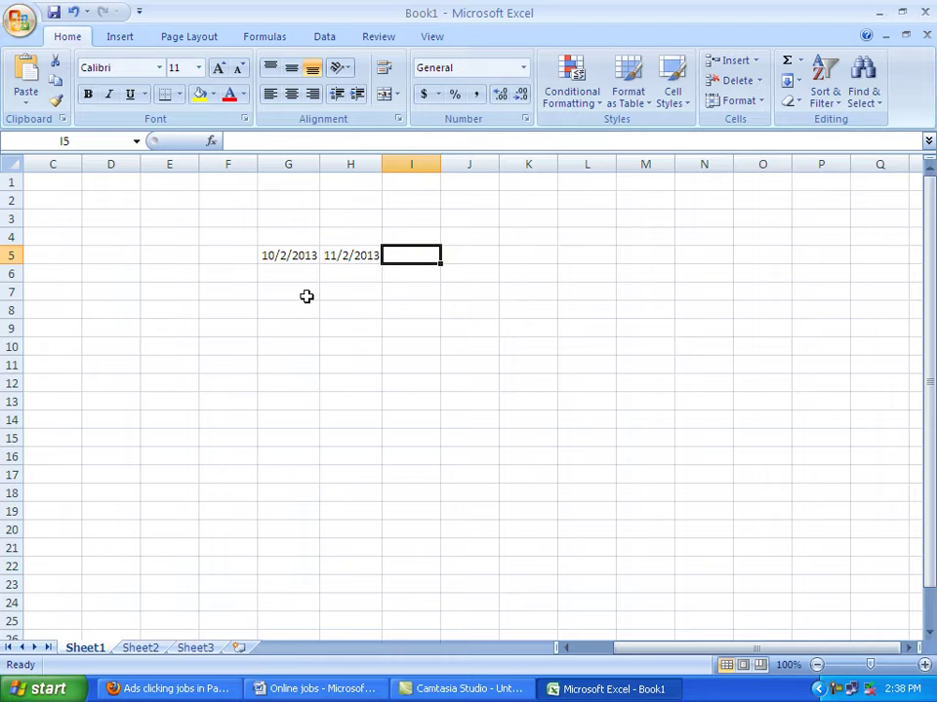
key("Left")
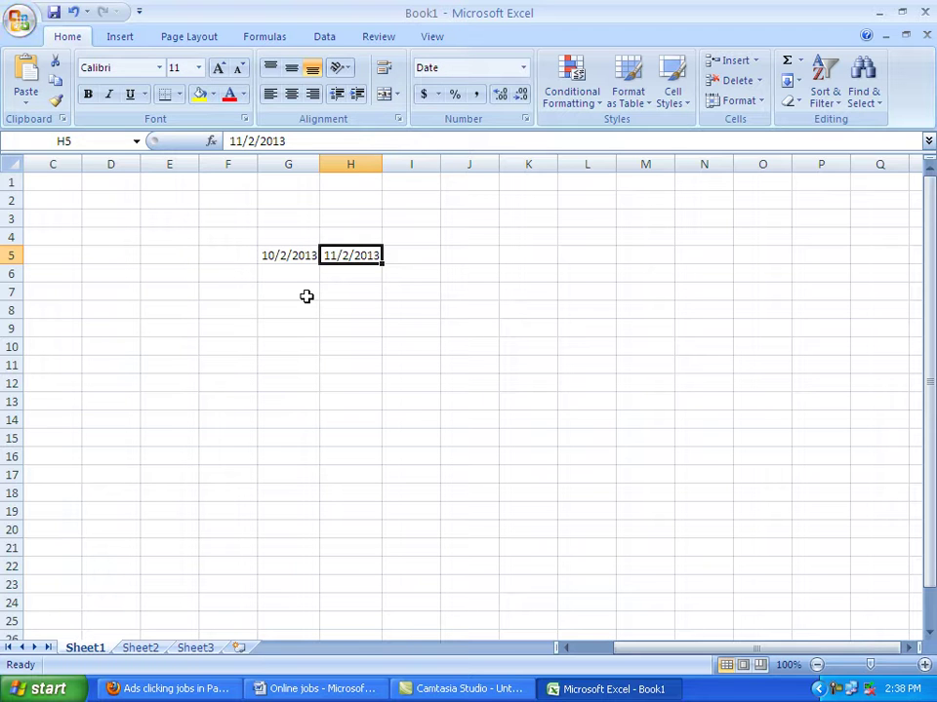
key("Left")
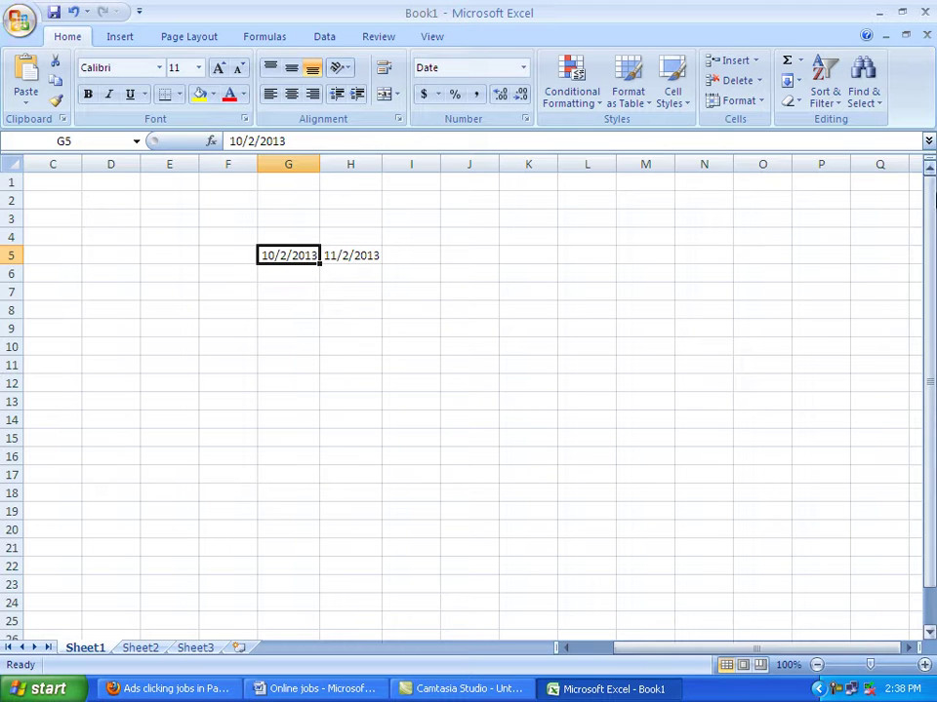
left_click(295, 142)
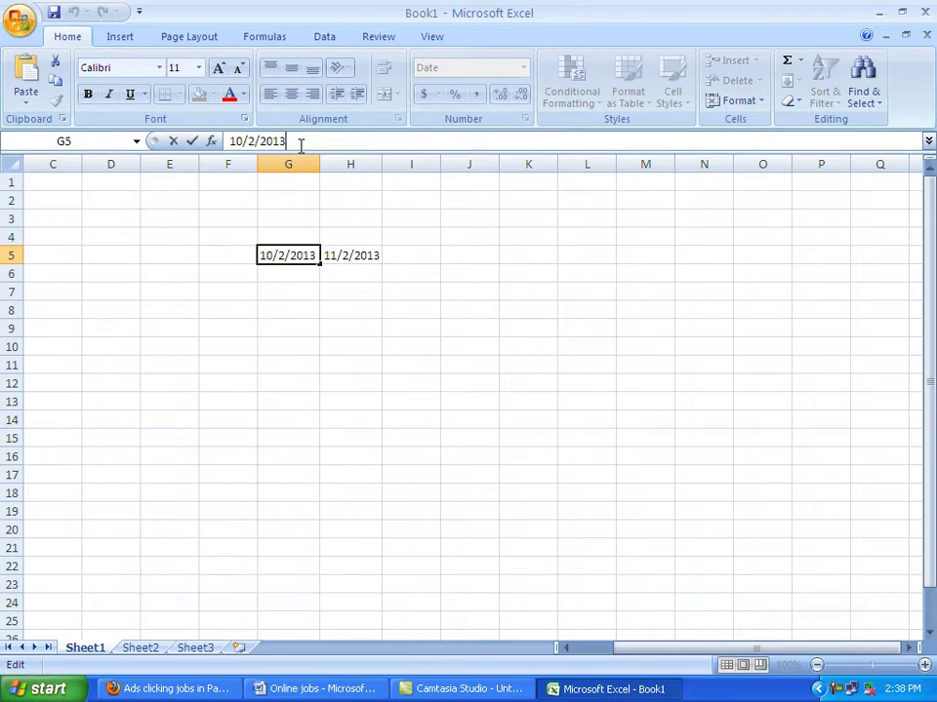
key("BackSpace")
key("BackSpace")
key("BackSpace")
key("BackSpace")
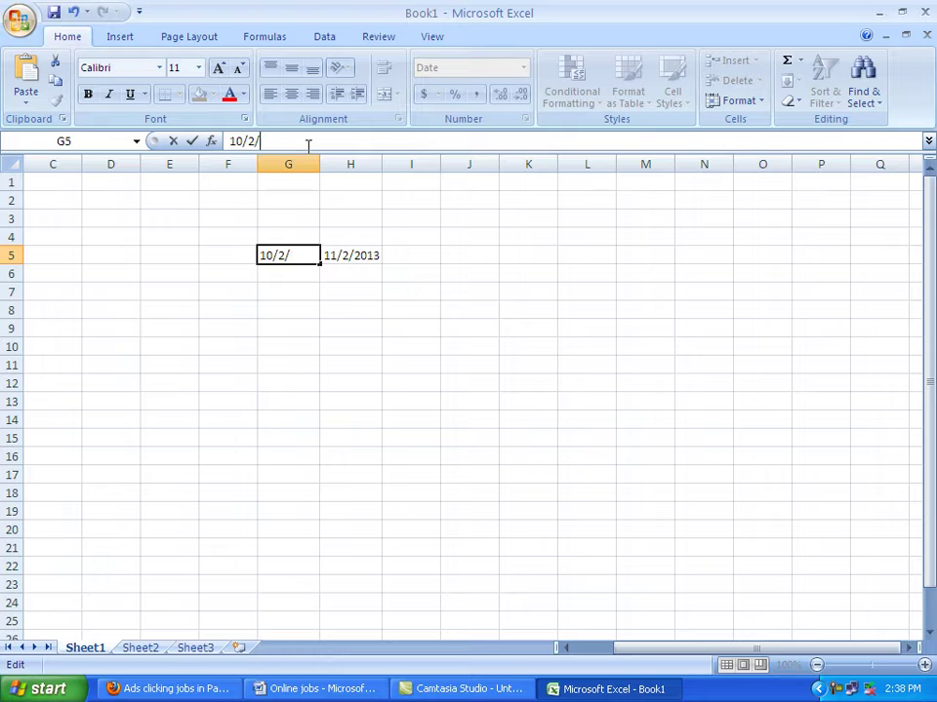
type("19")
type("80")
key("Return")
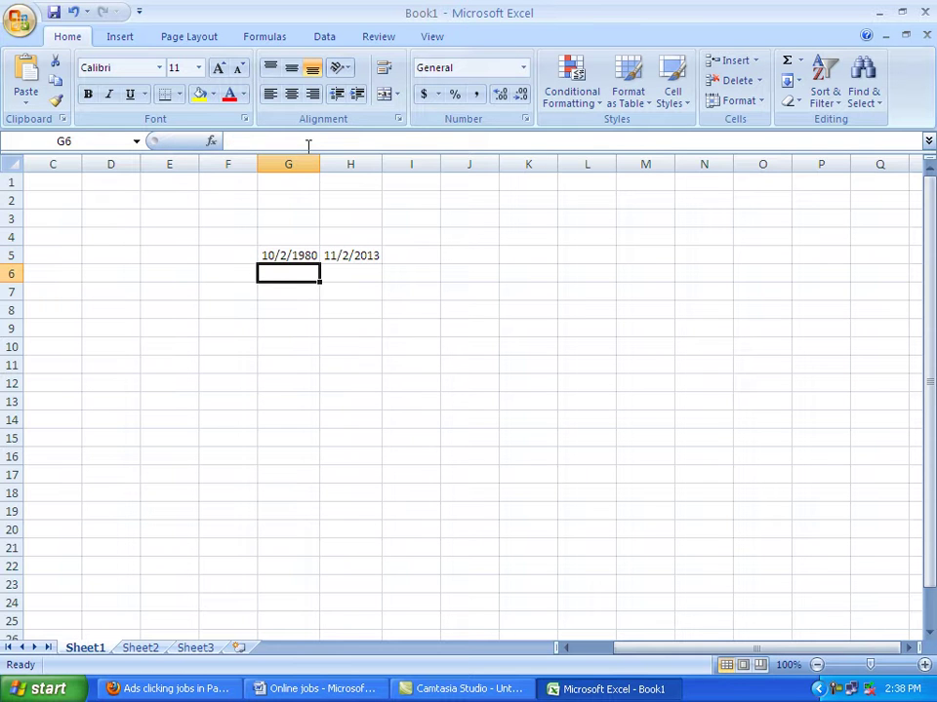
left_click(401, 254)
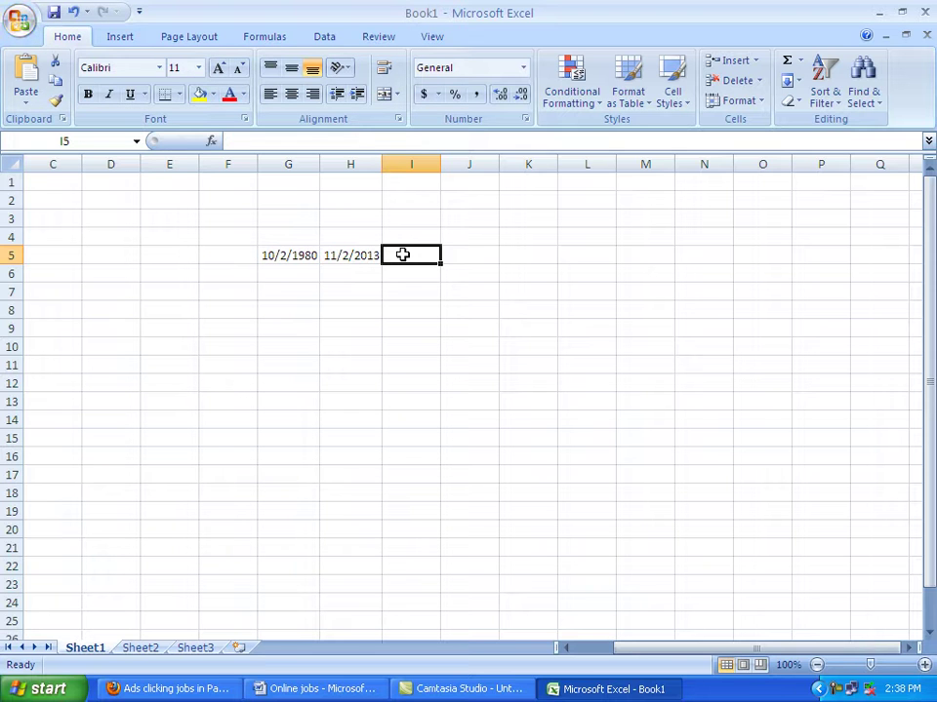
Step: Enter =DAYS360(G5,H5)/360 in I5, referencing G5 and H5 as start and end dates
type("=")
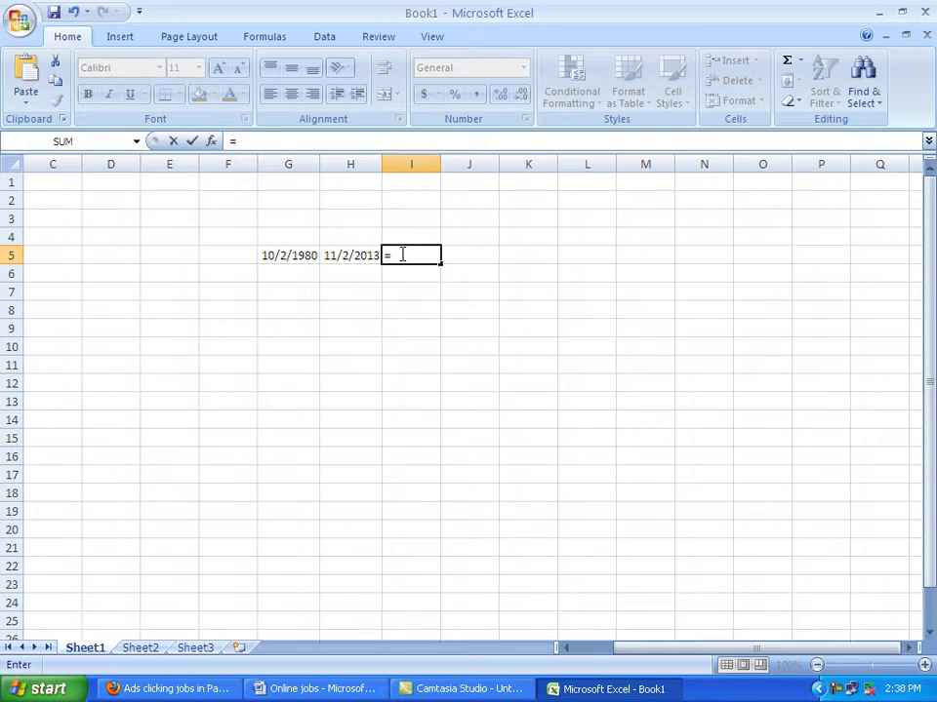
type("DAY")
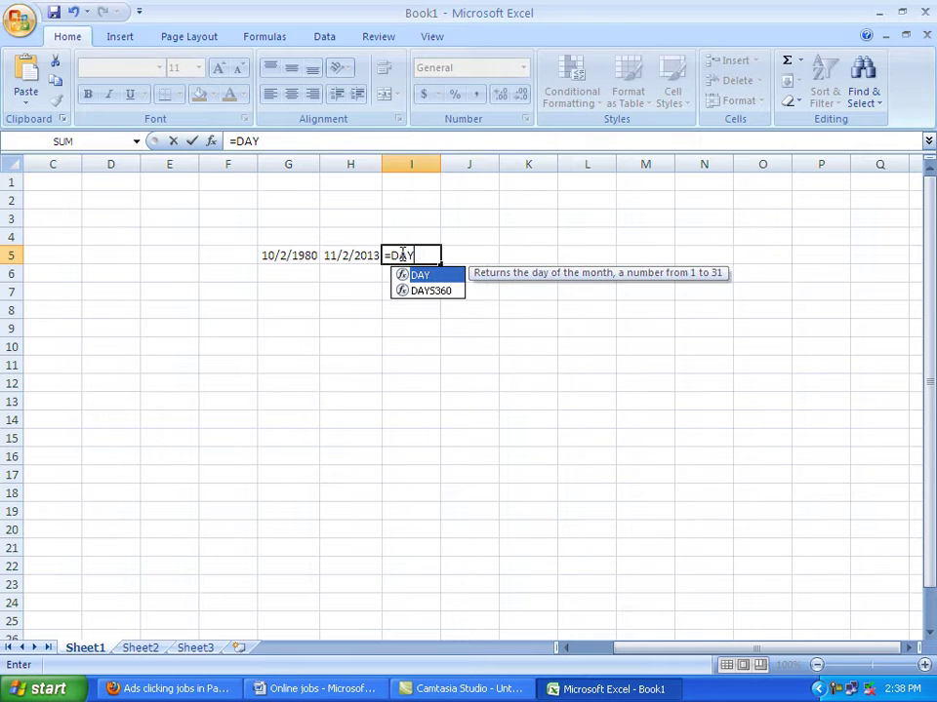
type("S360")
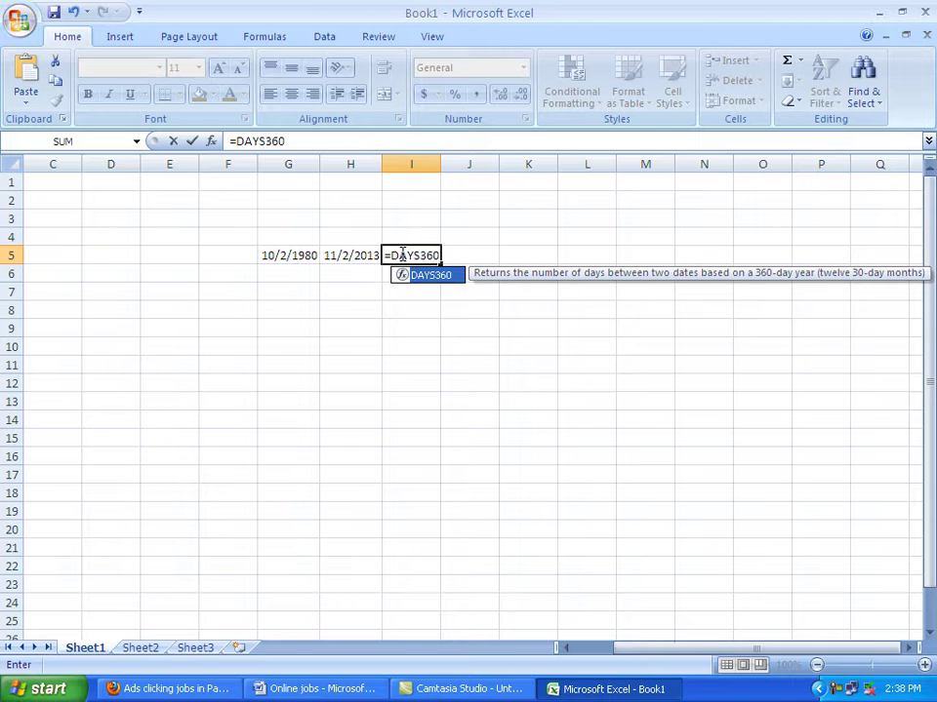
type("(")
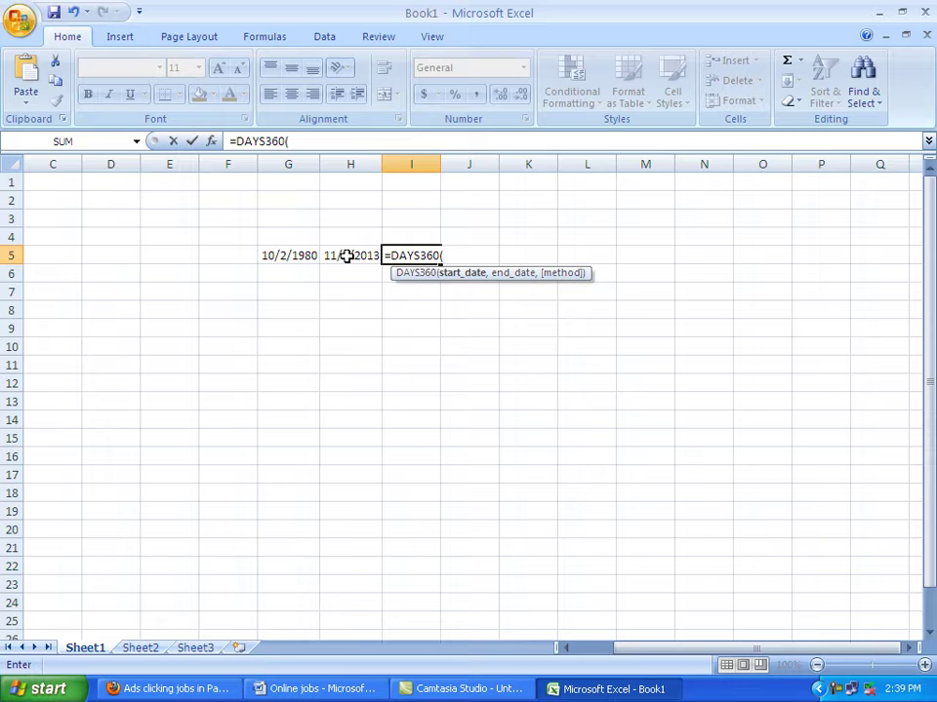
left_click(302, 255)
type("<")
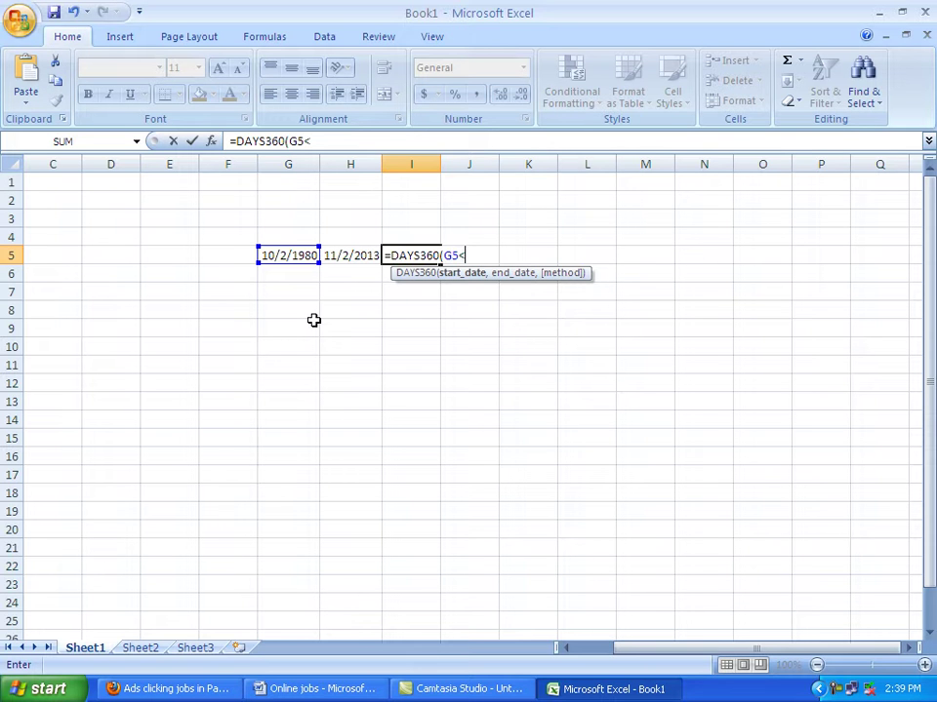
key("BackSpace")
type(",")
left_click(335, 255)
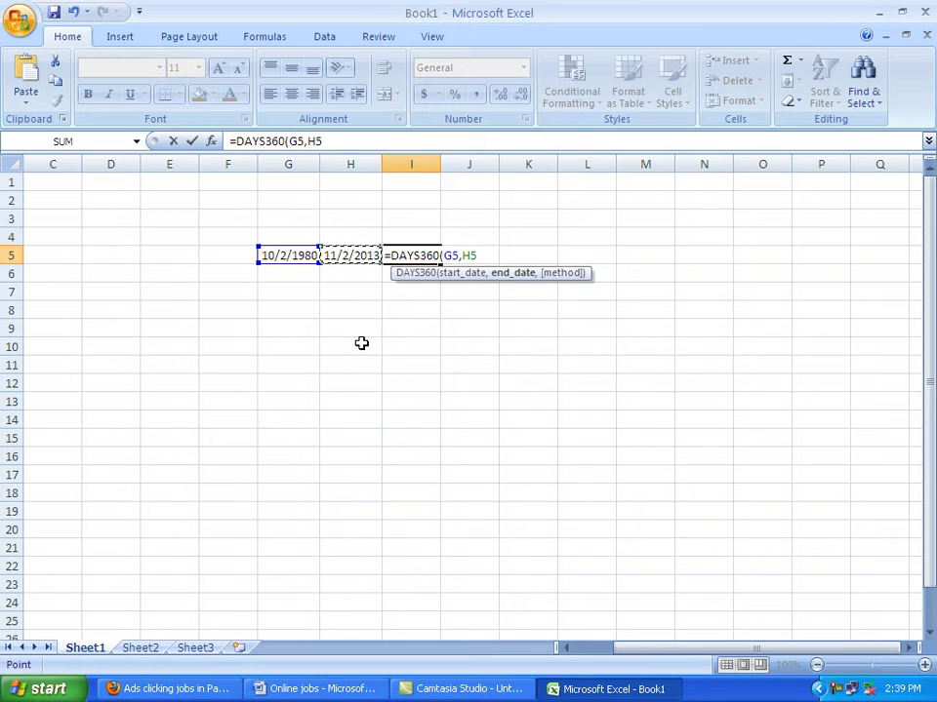
type(")")
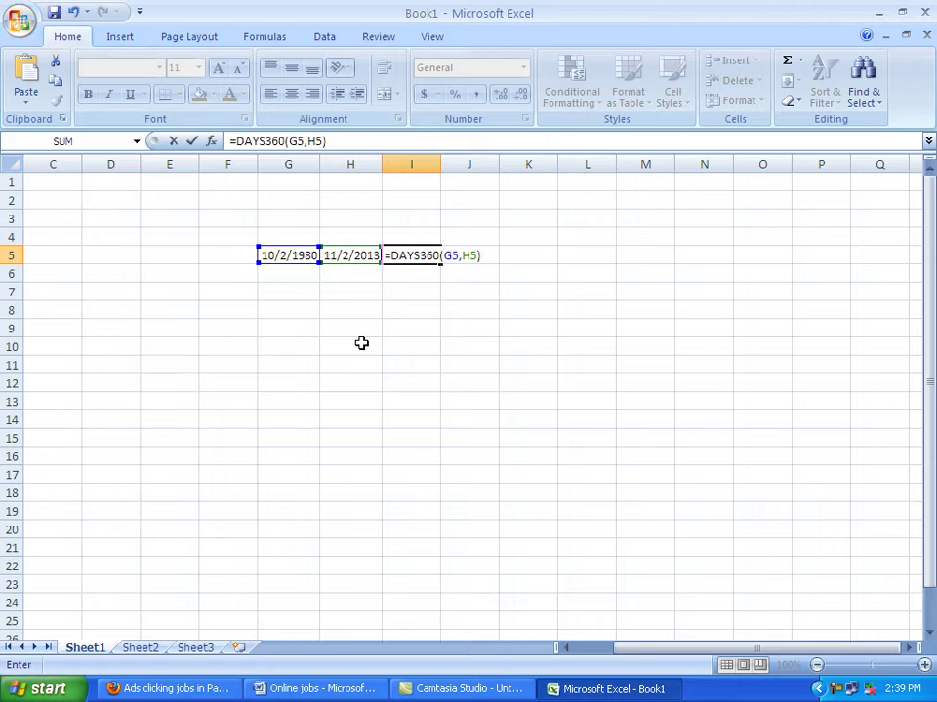
type("/")
type("360")
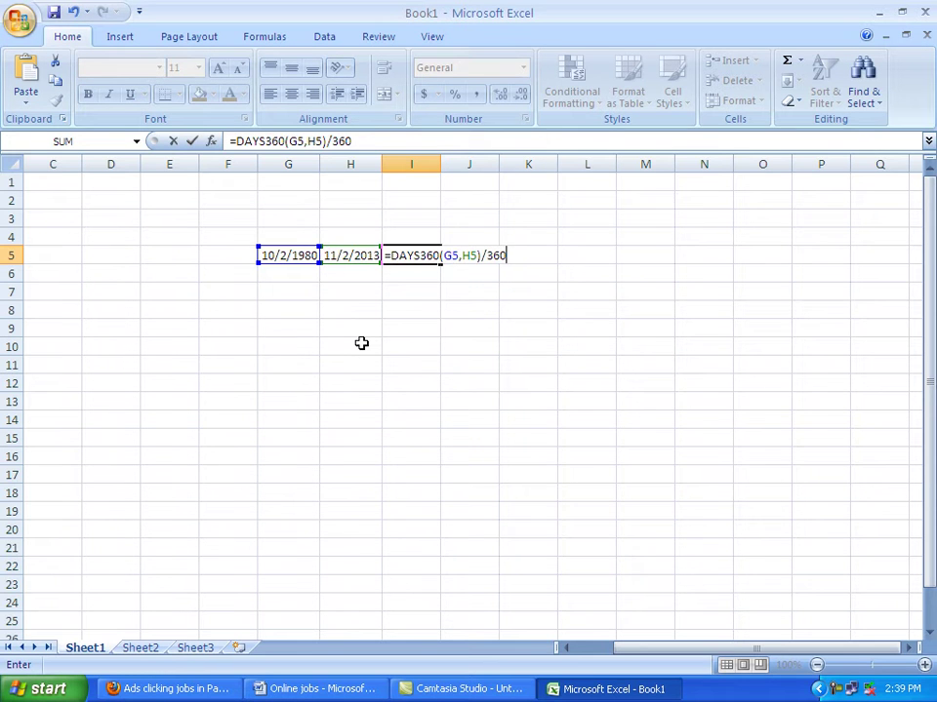
key("Return")
Step: Format I5 as Number with 0 decimal places so it displays 33
key("Up")
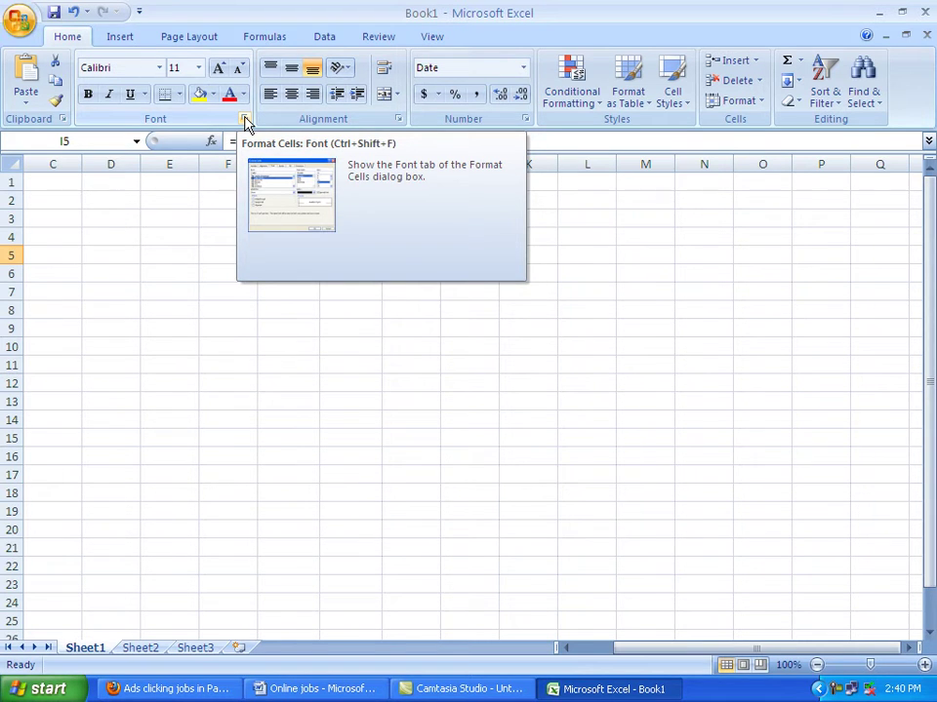
left_click(244, 123)
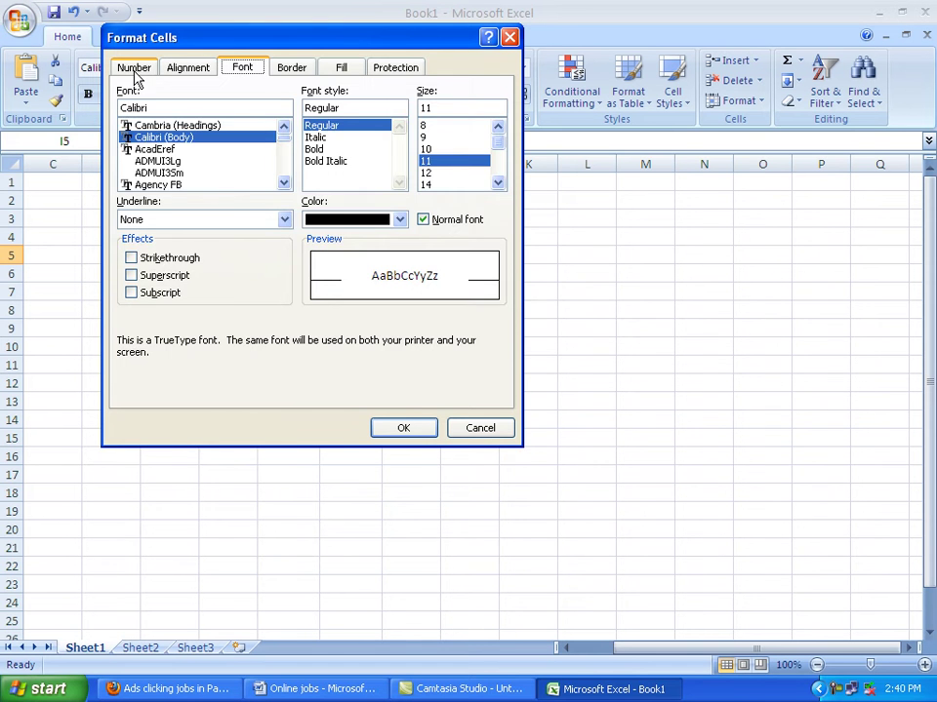
left_click(135, 68)
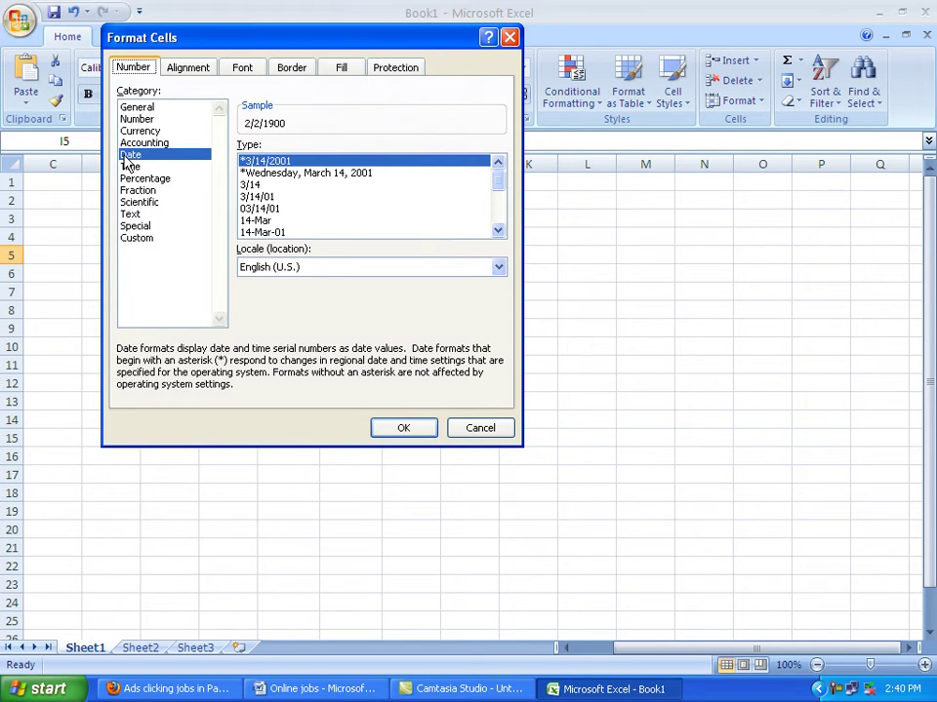
left_click(143, 118)
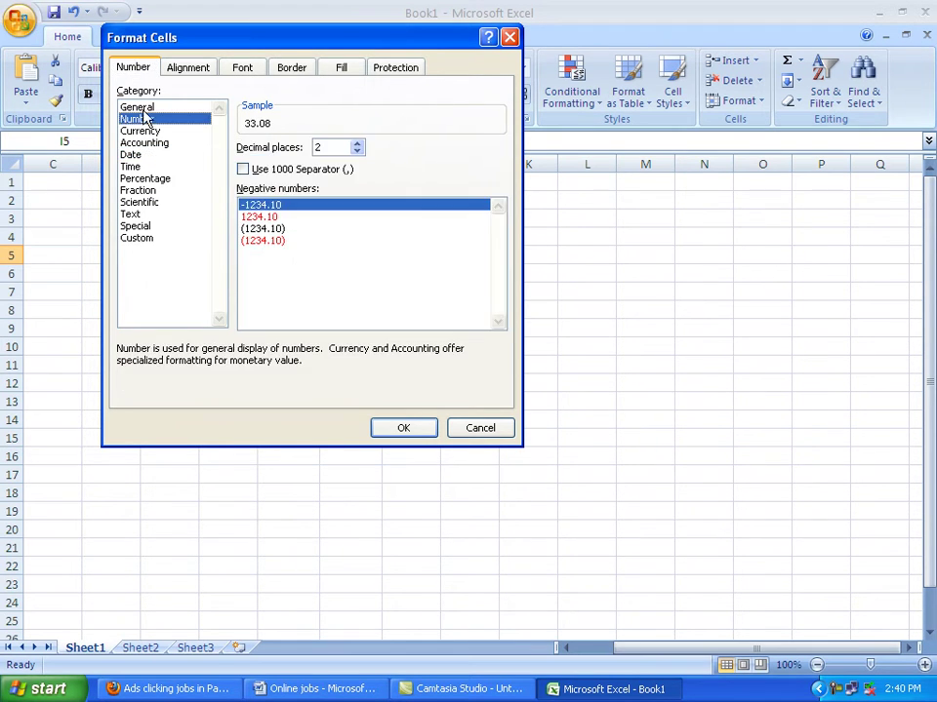
left_click(143, 108)
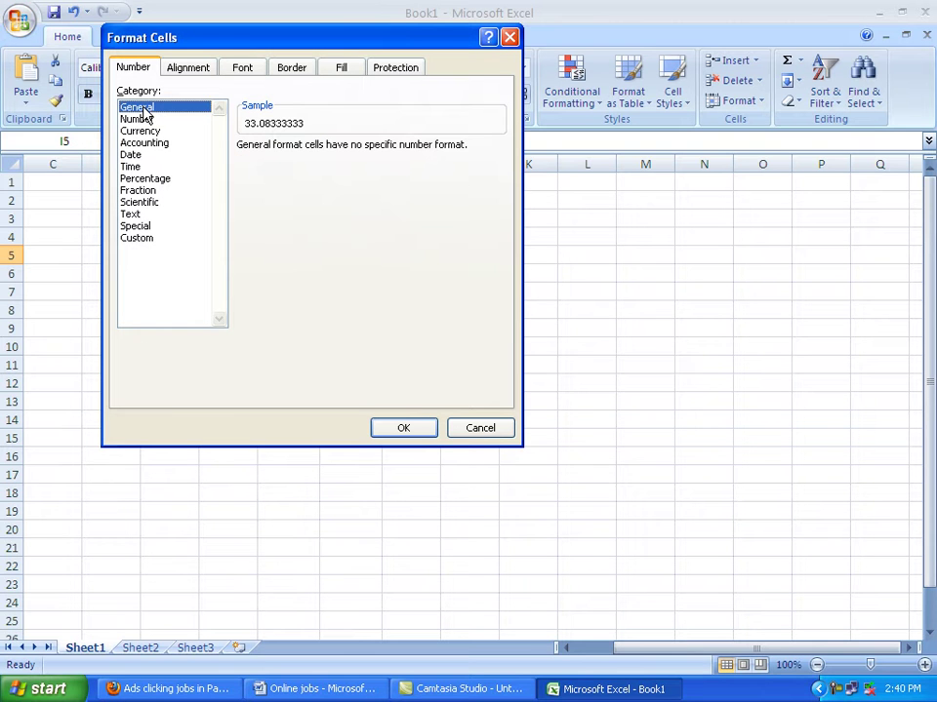
left_click(139, 119)
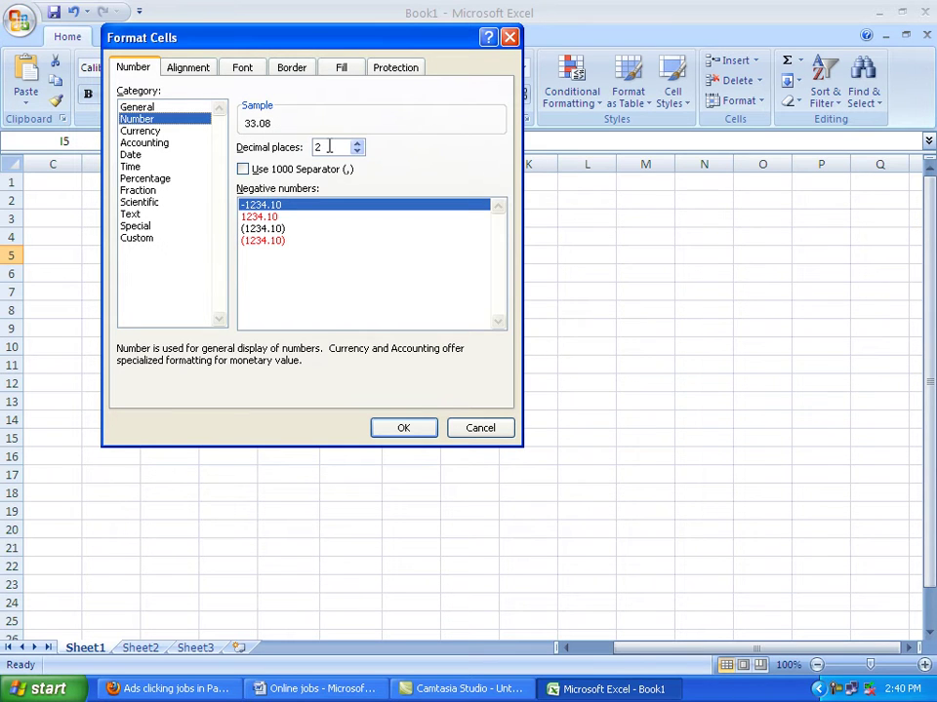
left_click(357, 151)
left_click(357, 151)
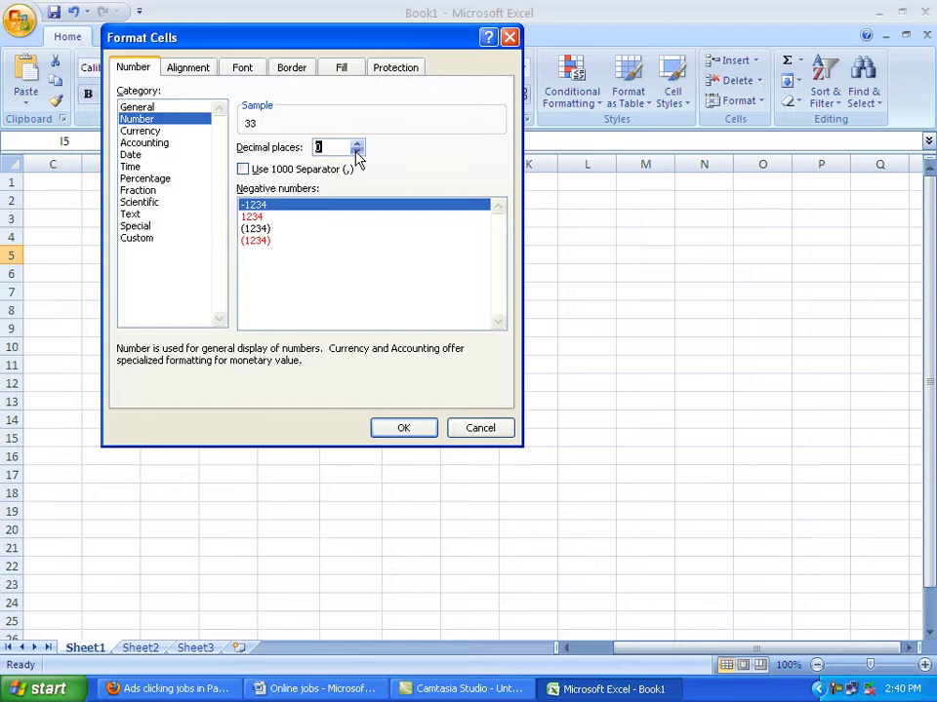
left_click(389, 430)
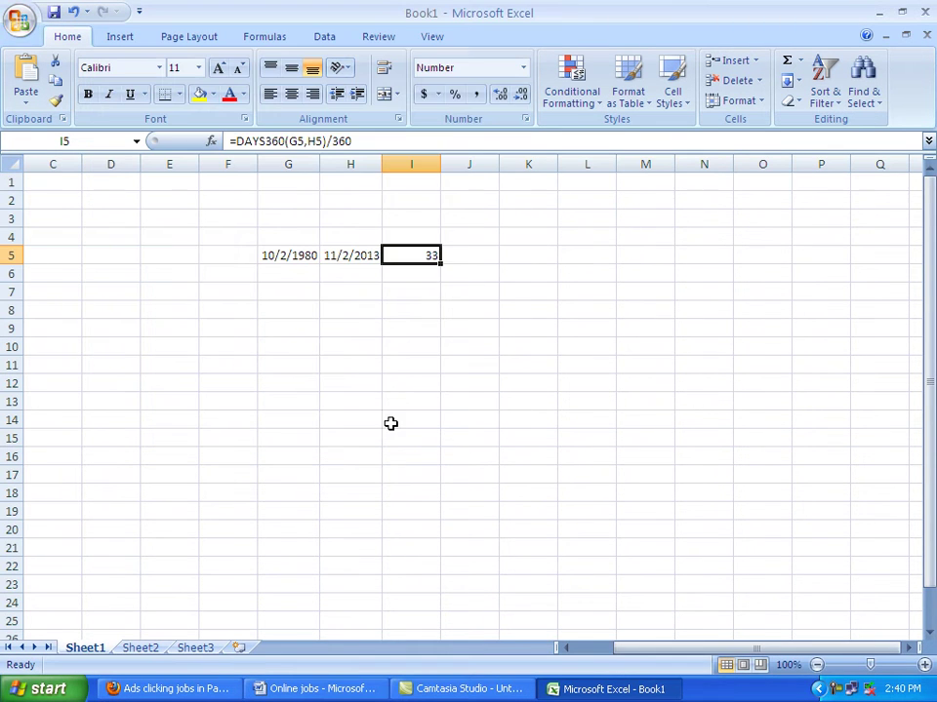
left_click(412, 324)
left_click(418, 252)
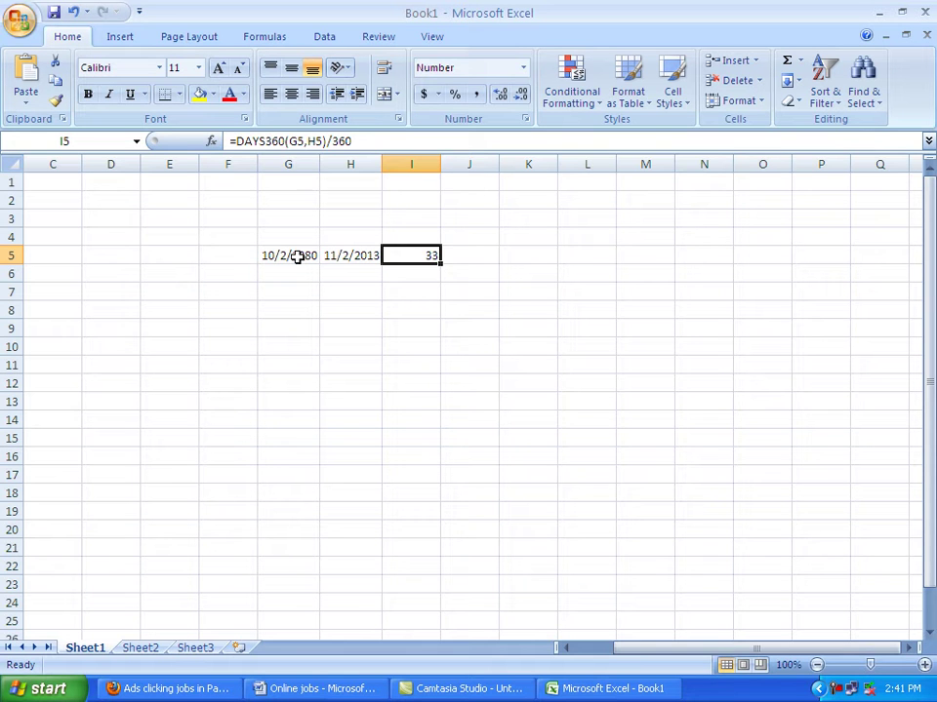
Step: Edit G5's year to 1947 so I5 recalculates to 66 years
left_click(298, 258)
left_click(300, 142)
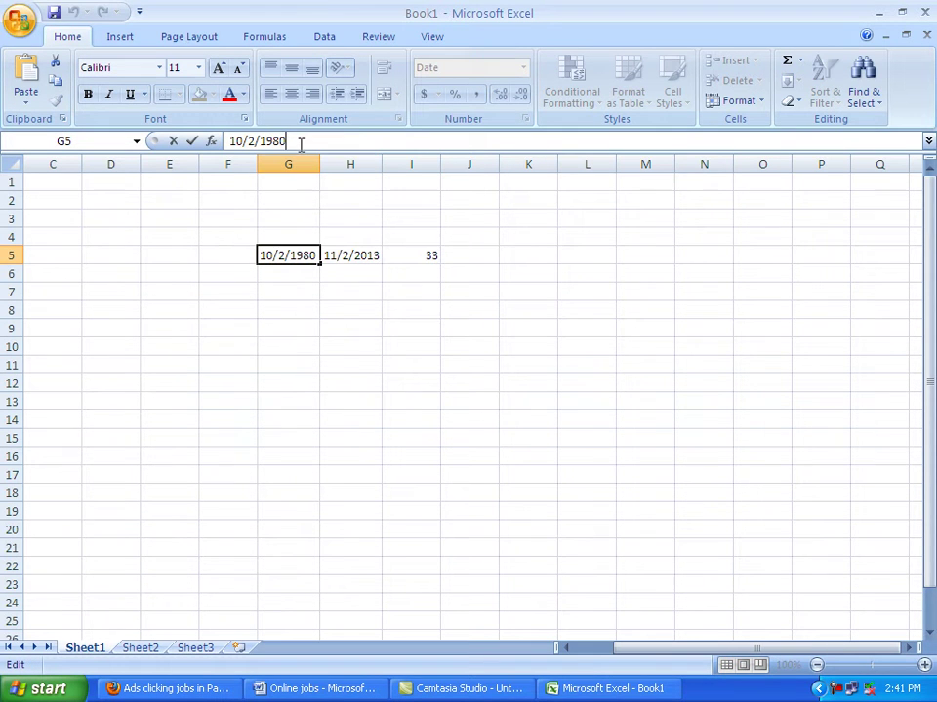
key("BackSpace")
key("BackSpace")
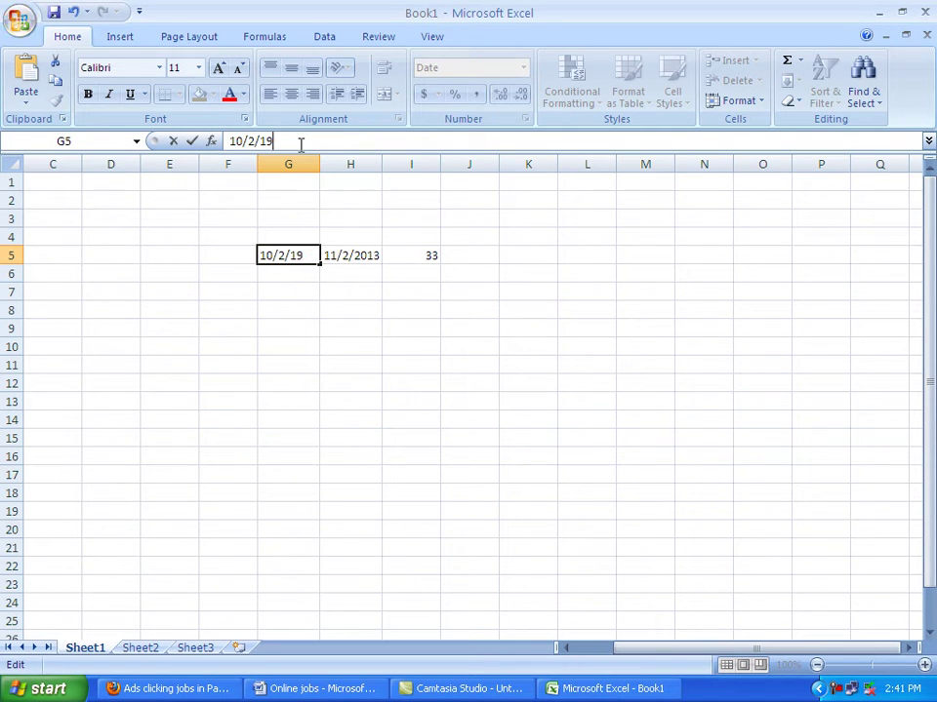
type("45")
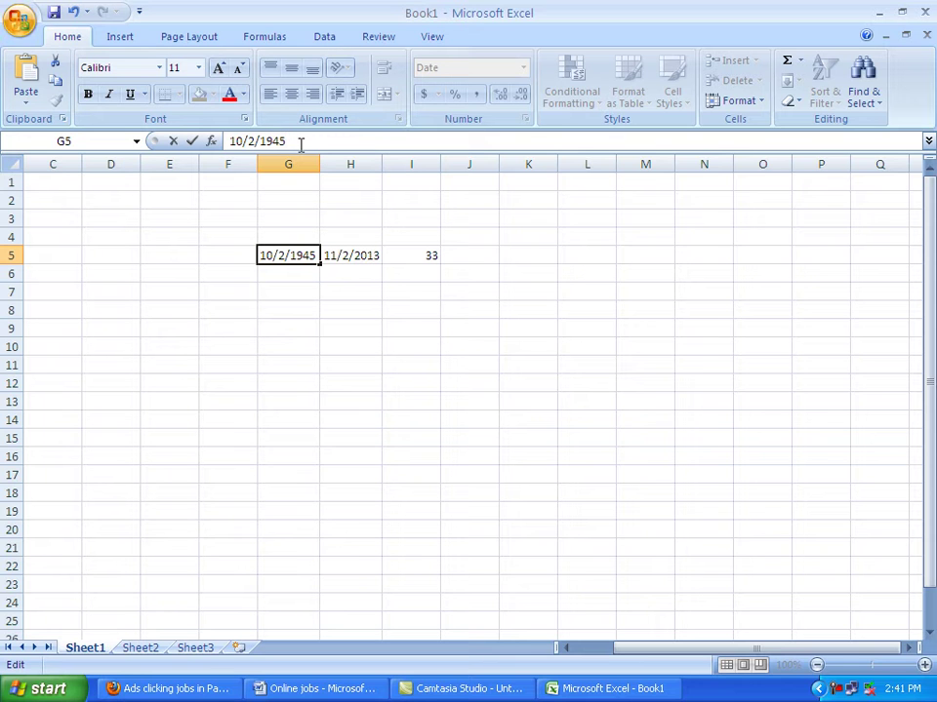
key("BackSpace")
type("7")
key("Return")
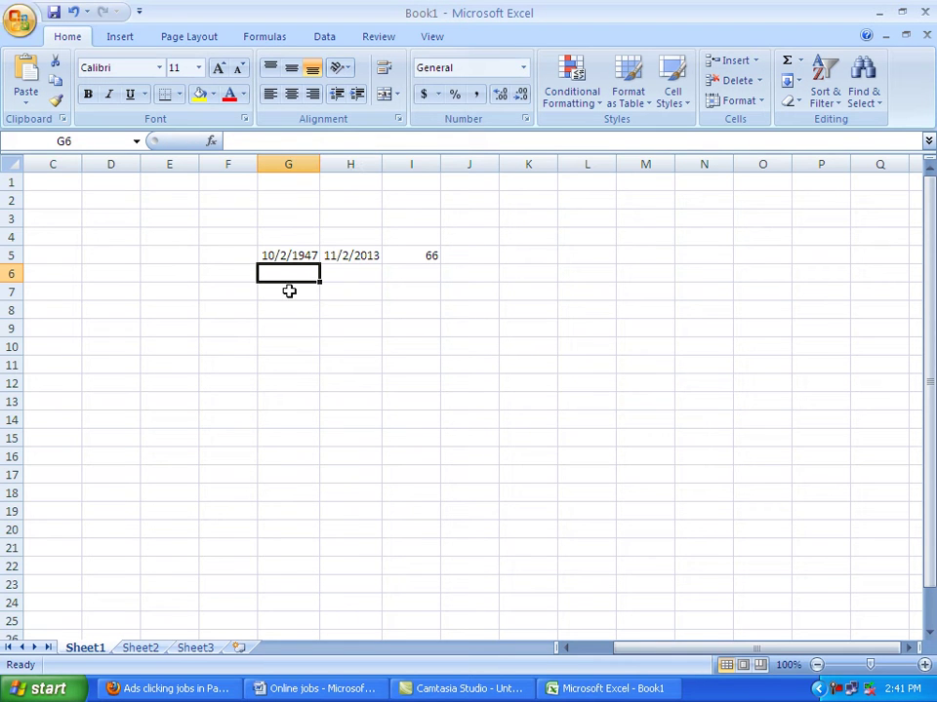
Step: Change G5's year to 1999, making I5 show 14 years
left_click(287, 255)
left_click(357, 255)
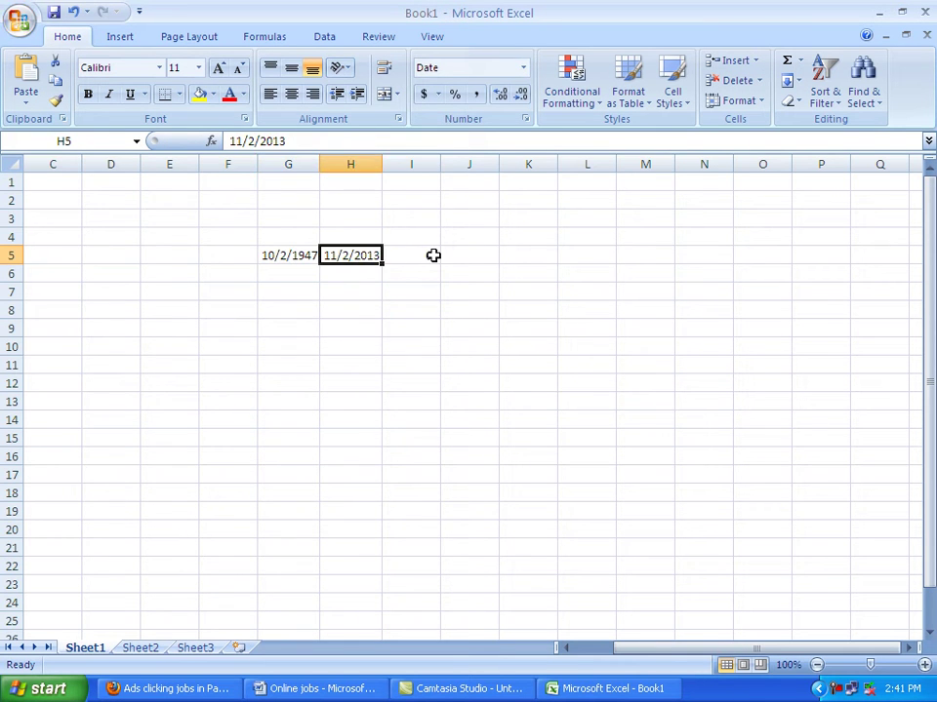
left_click(433, 255)
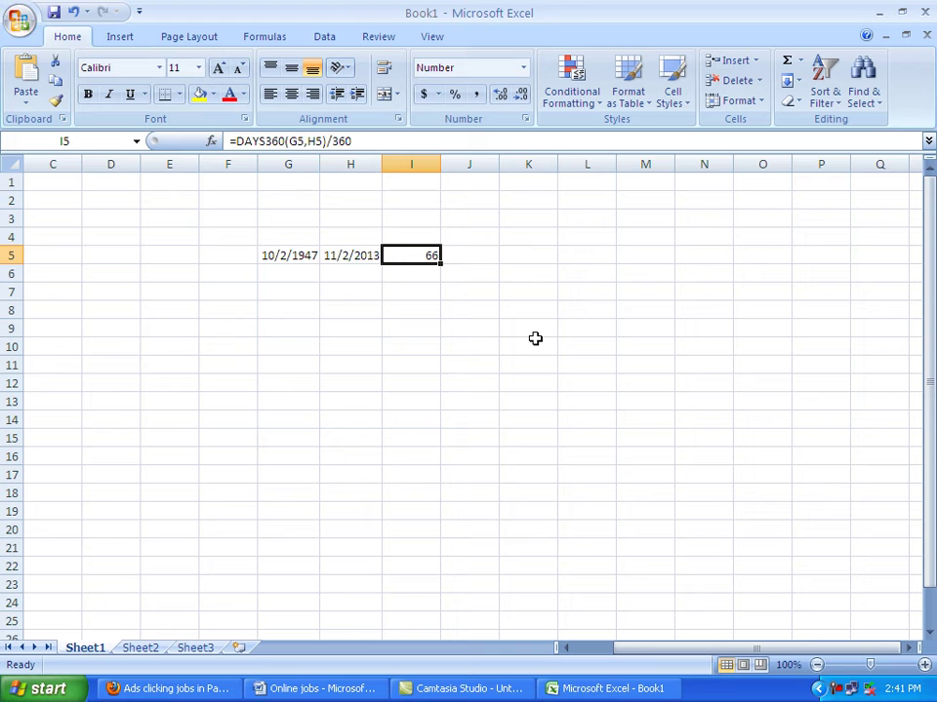
key("Left")
key("Left")
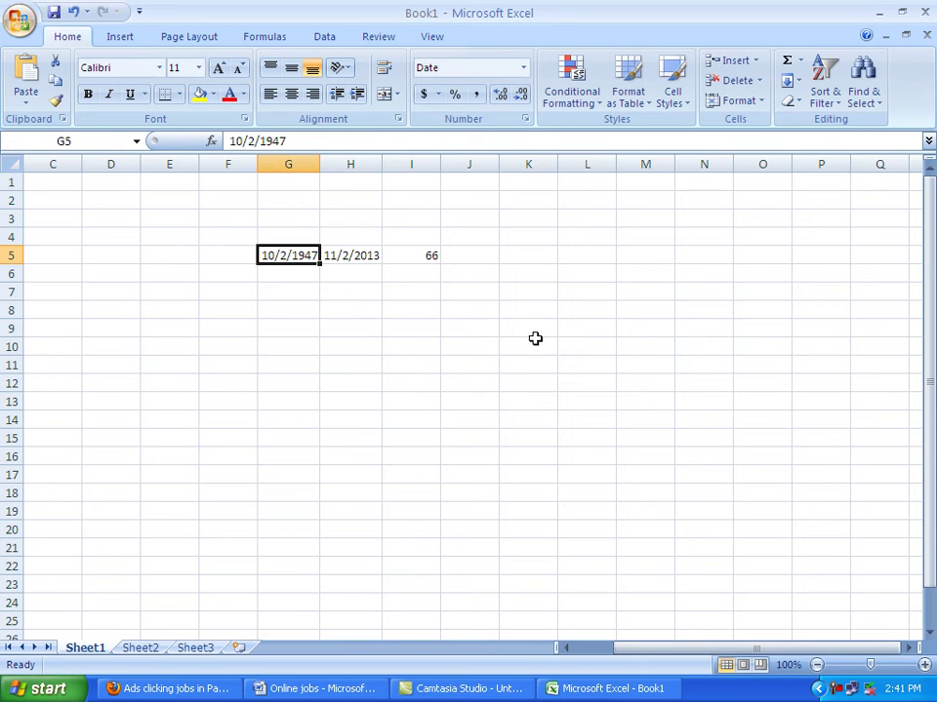
left_click(302, 141)
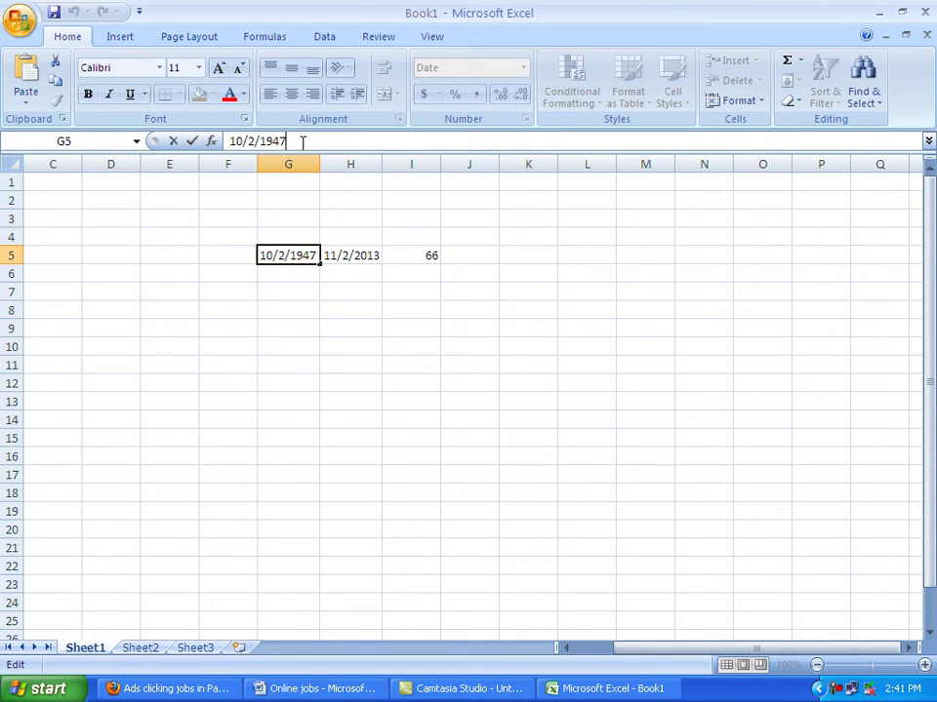
key("BackSpace")
key("BackSpace")
type("999")
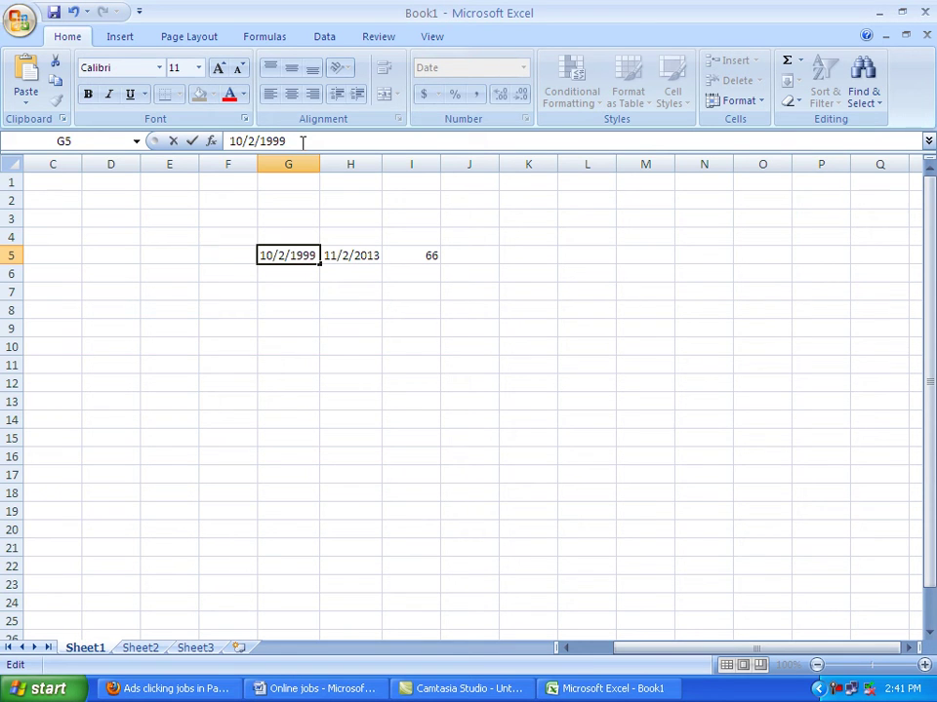
key("Return")
left_click(416, 255)
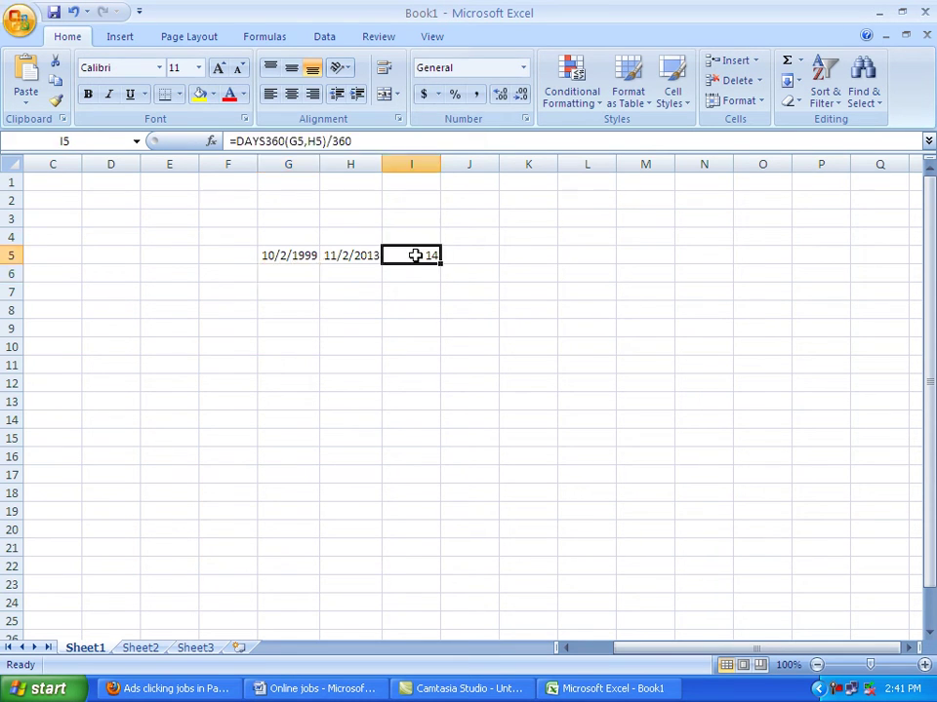